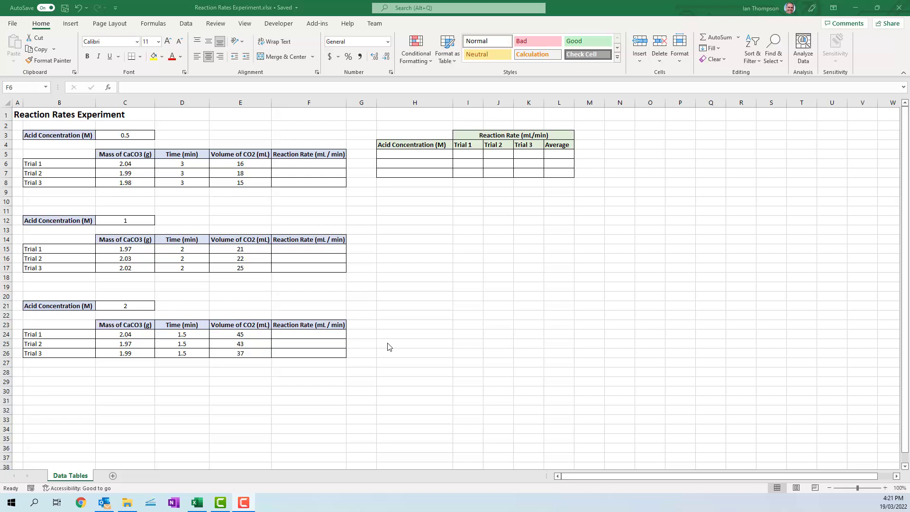
- Review the experiment title and the acid concentration given for each of the three data tables
click(59, 112)
key(Left)
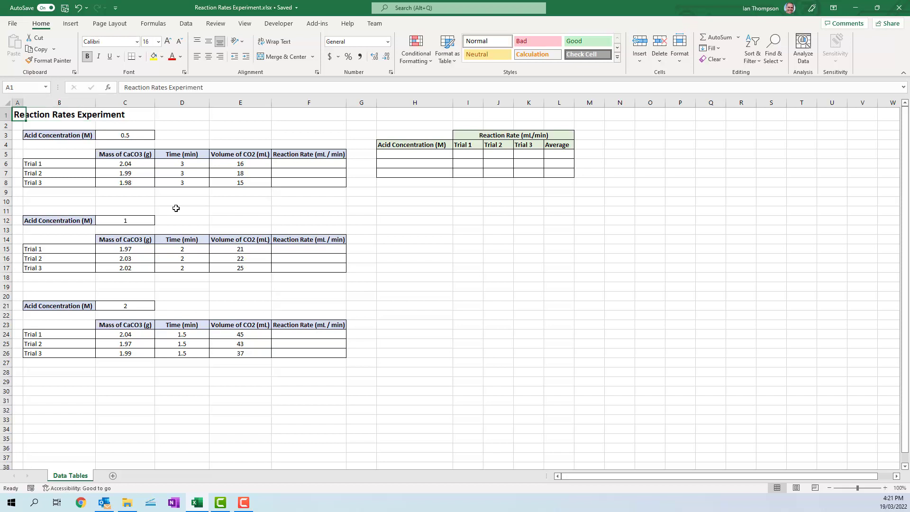
drag(127, 162, 126, 183)
click(136, 135)
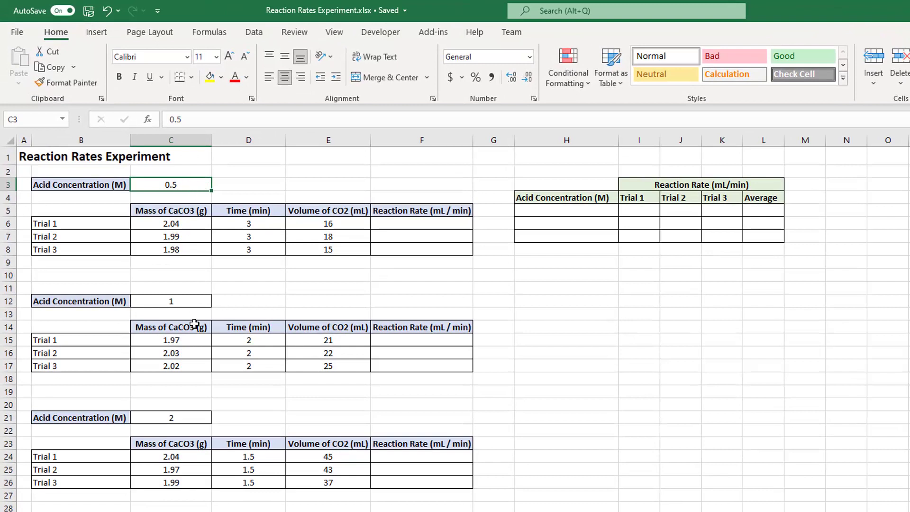
click(186, 298)
click(201, 417)
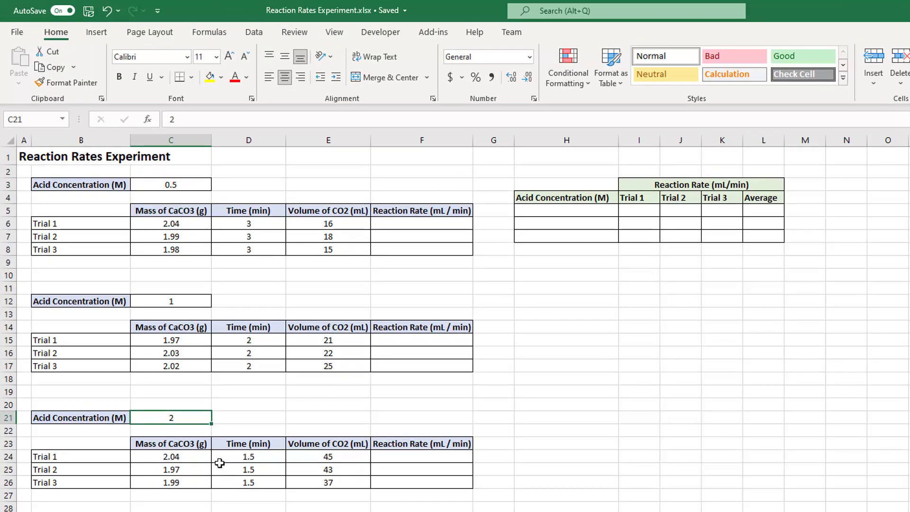
- Look over the trial rows in each of the three acid concentration tables
click(87, 223)
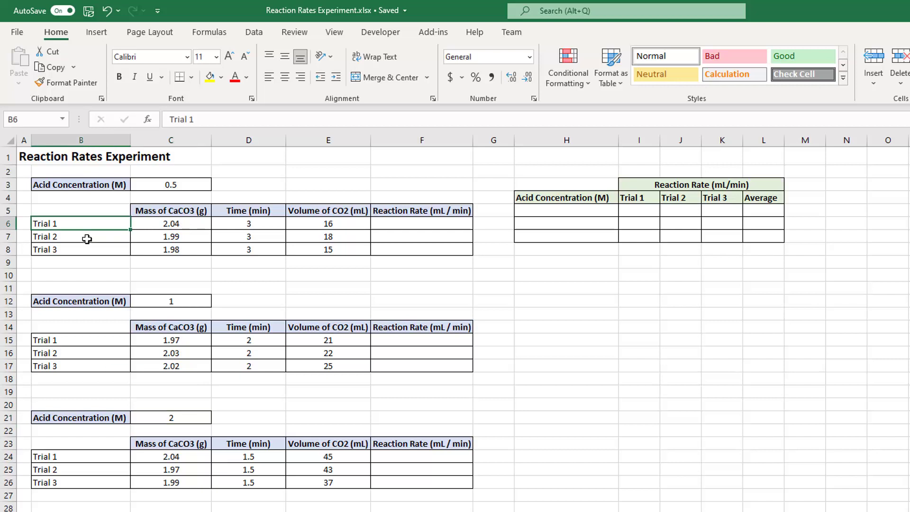
click(88, 236)
click(89, 249)
click(88, 339)
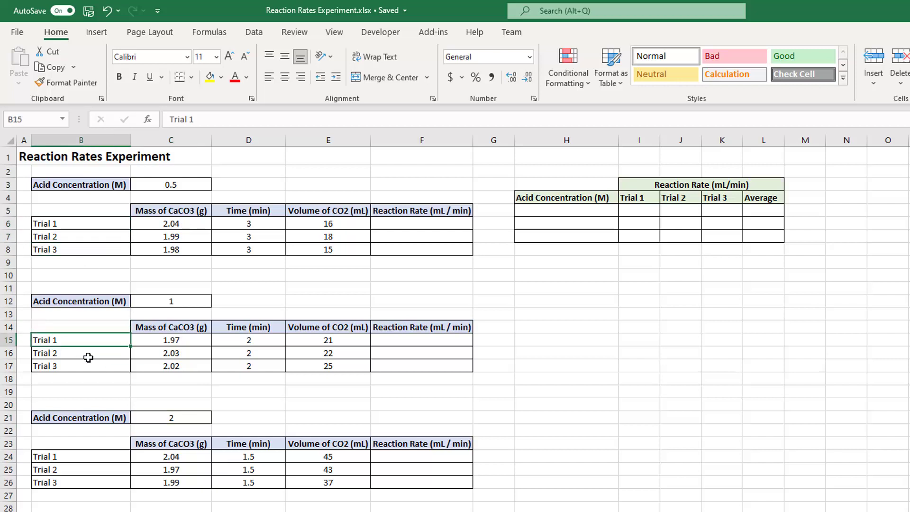
click(89, 353)
click(90, 366)
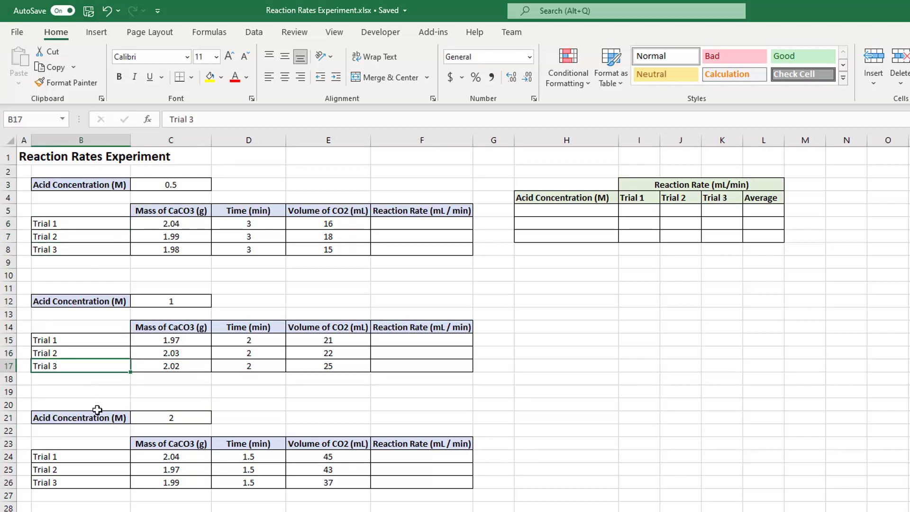
click(98, 457)
click(101, 469)
click(108, 493)
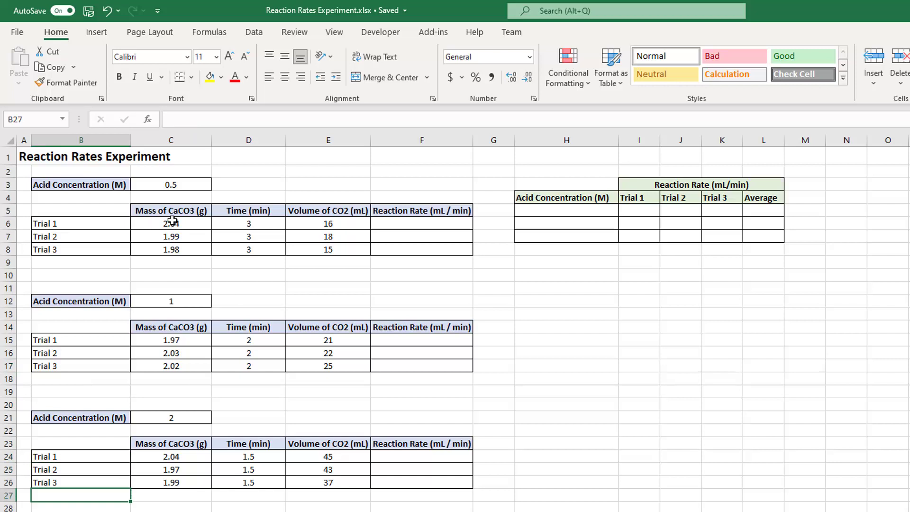
- Examine the CaCO3 mass and the reaction times recorded for the trials at each acid concentration
click(172, 221)
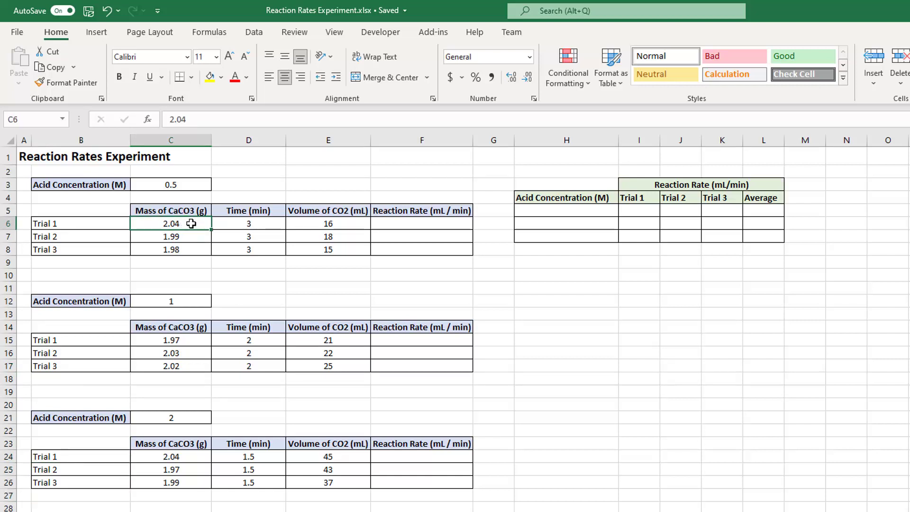
click(266, 237)
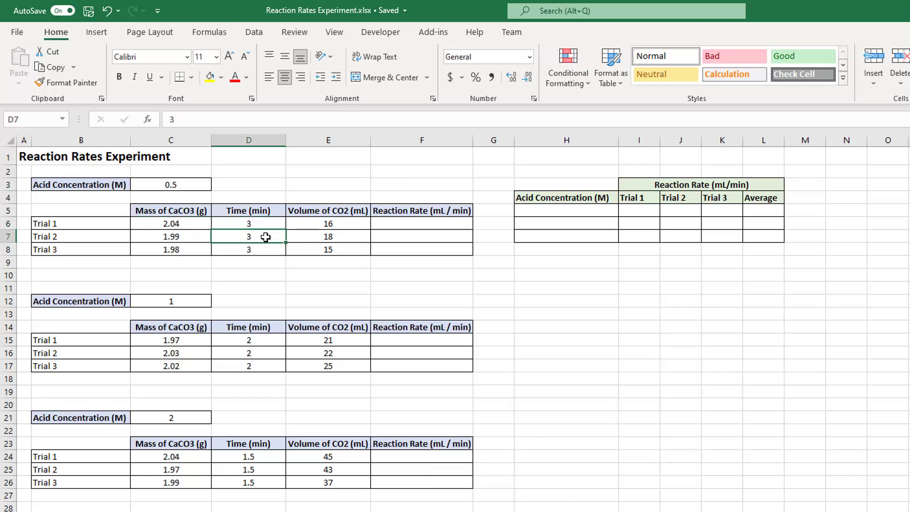
click(259, 248)
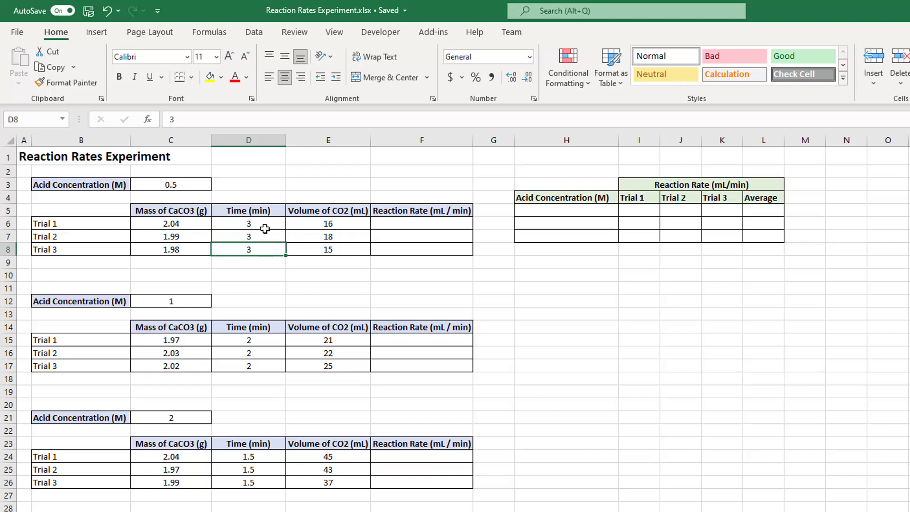
click(264, 225)
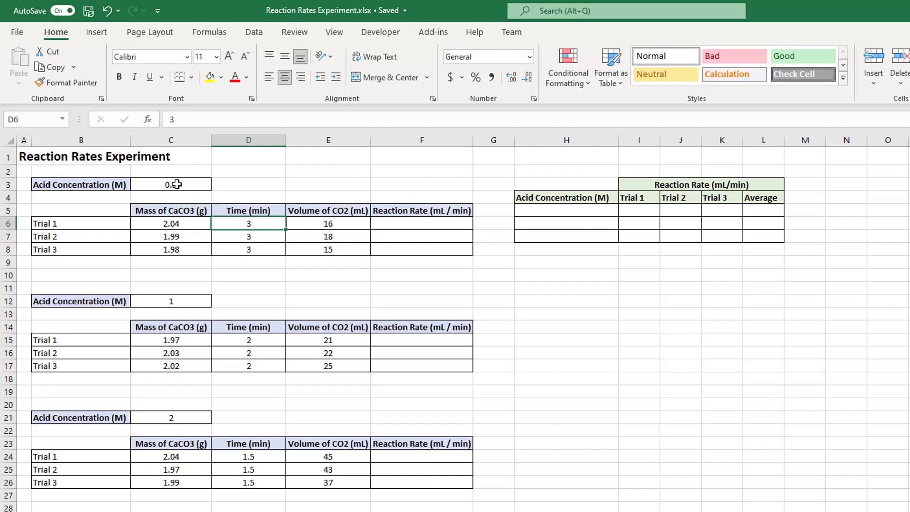
click(260, 235)
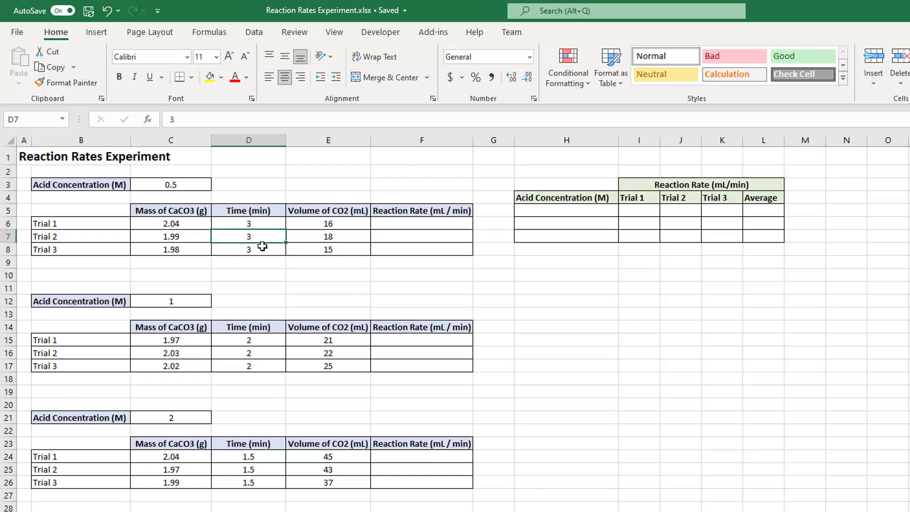
click(261, 249)
click(270, 339)
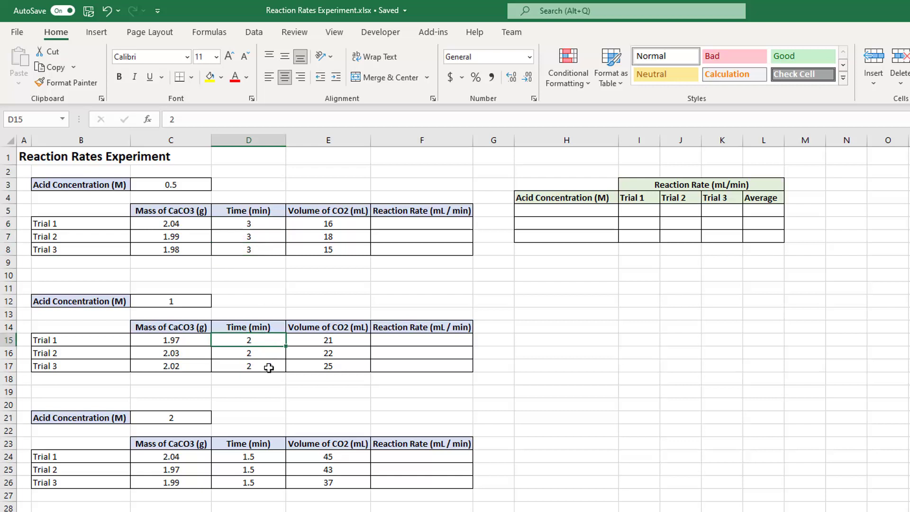
click(270, 459)
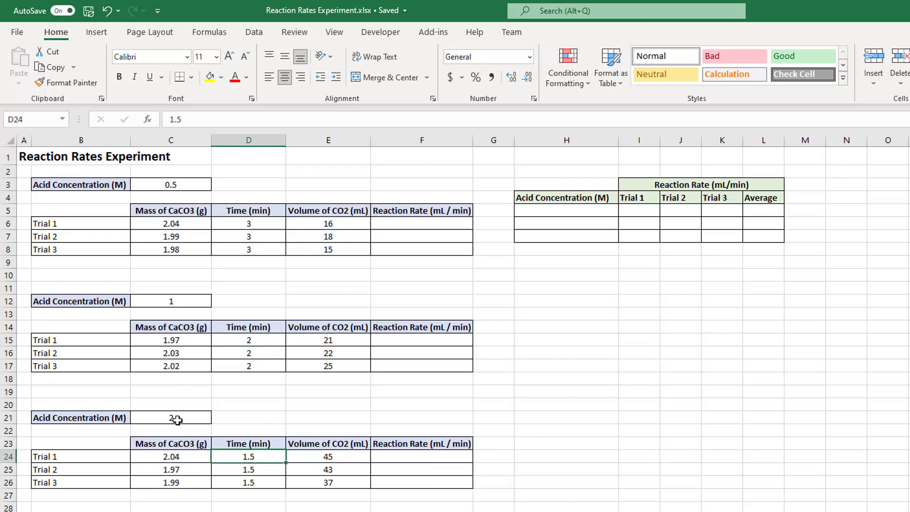
click(249, 472)
click(255, 492)
click(261, 481)
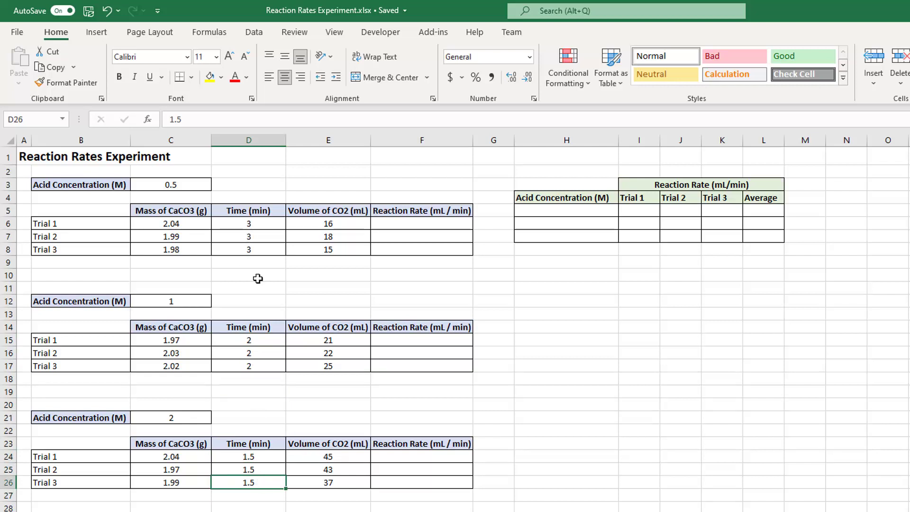
- Examine the CO2 volumes recorded for the trials and compare them across the three acid concentrations
click(341, 228)
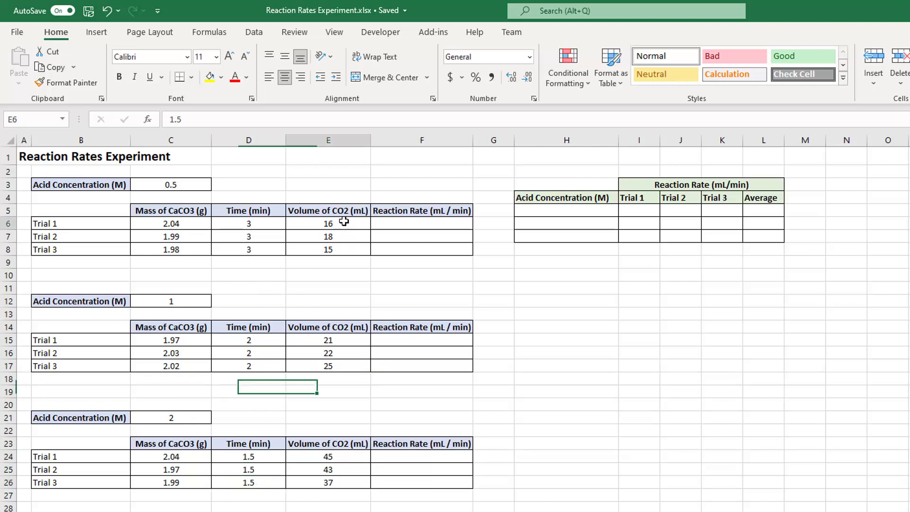
click(341, 239)
click(345, 251)
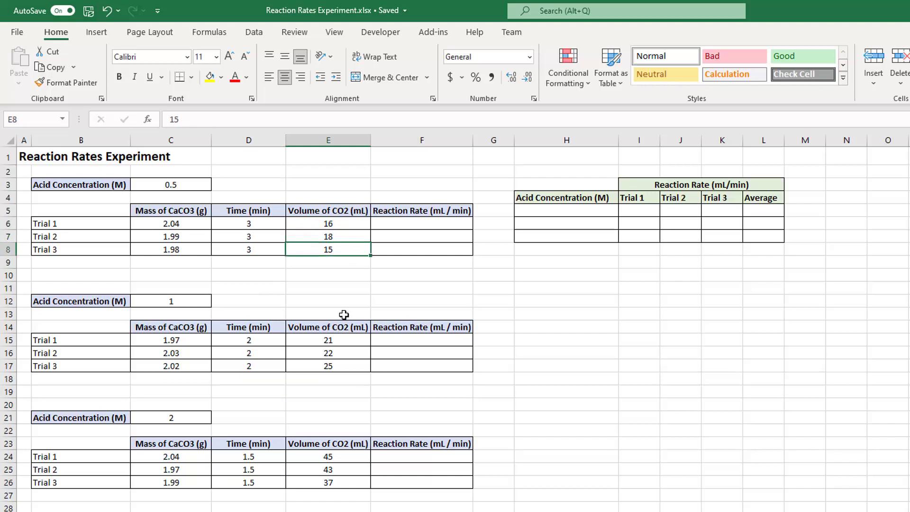
click(346, 343)
click(348, 354)
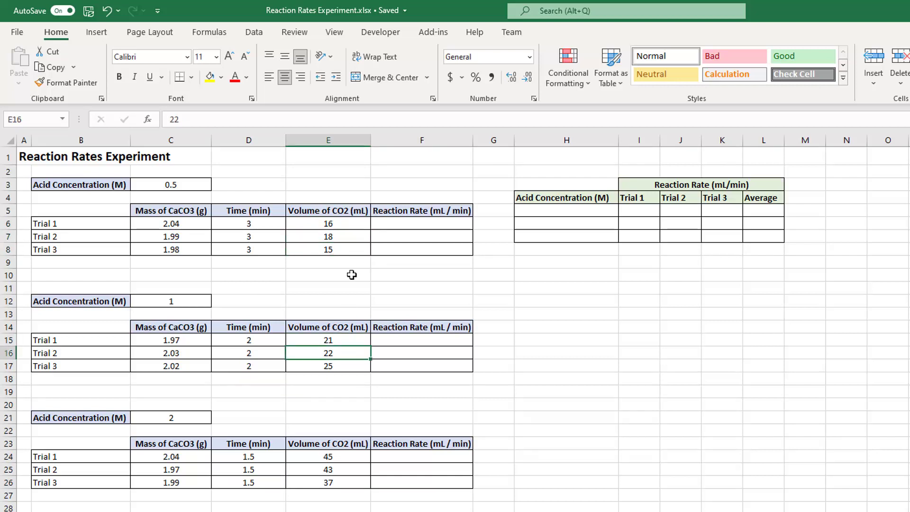
click(347, 224)
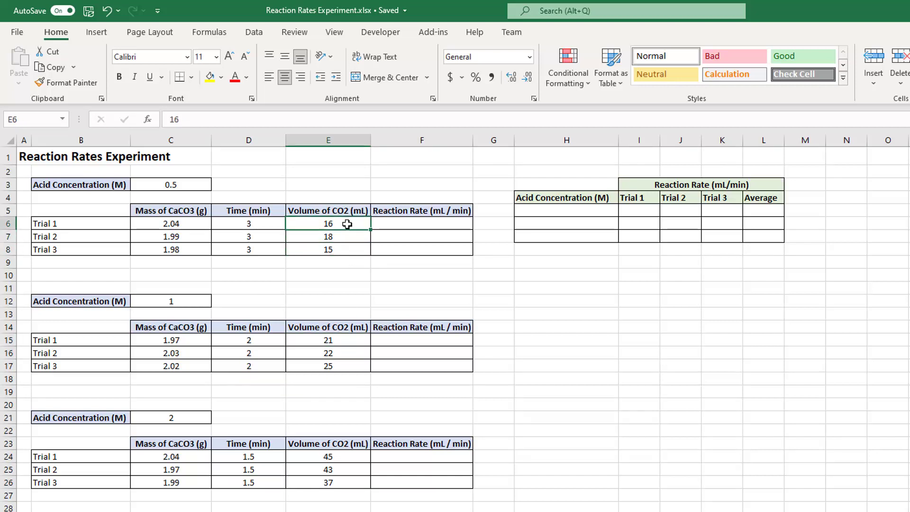
click(346, 237)
click(347, 250)
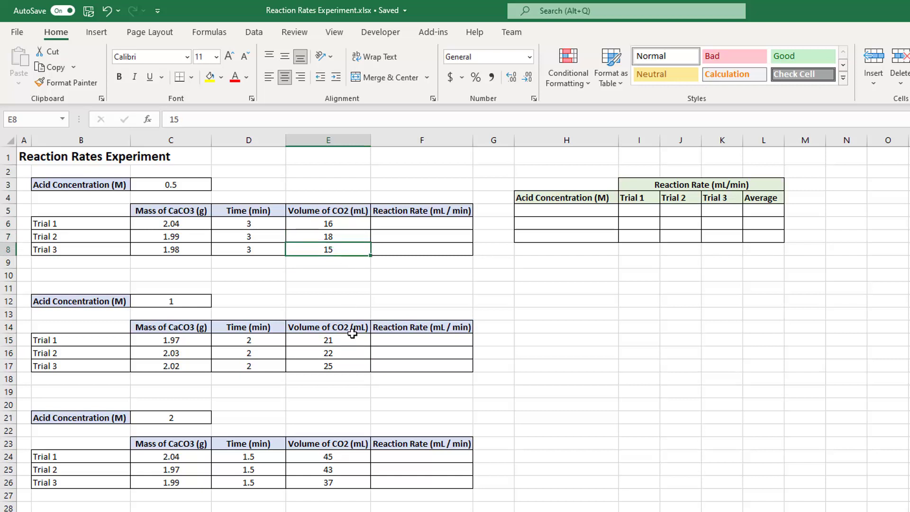
click(352, 339)
click(349, 356)
click(349, 366)
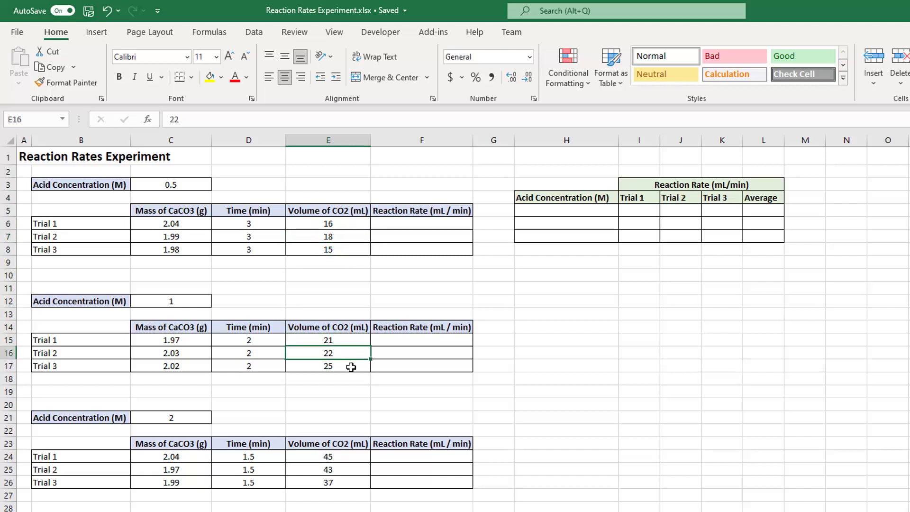
click(342, 456)
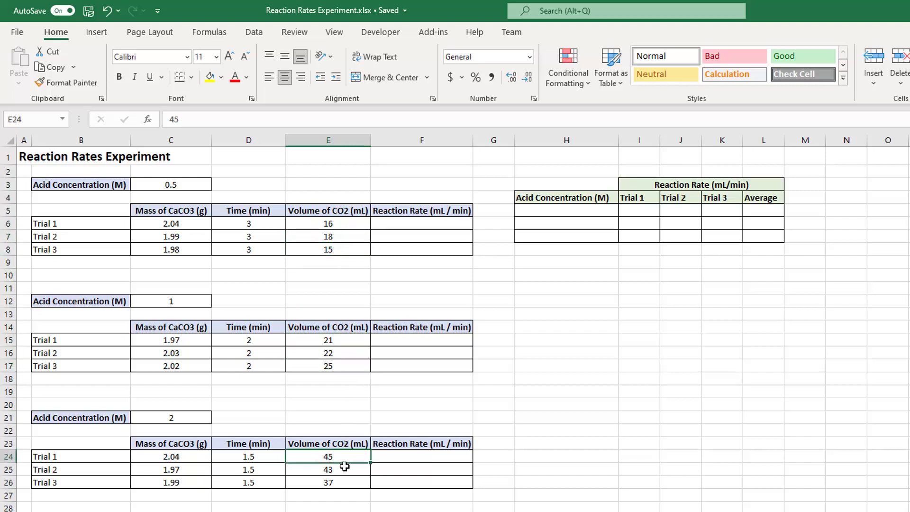
click(345, 469)
click(346, 477)
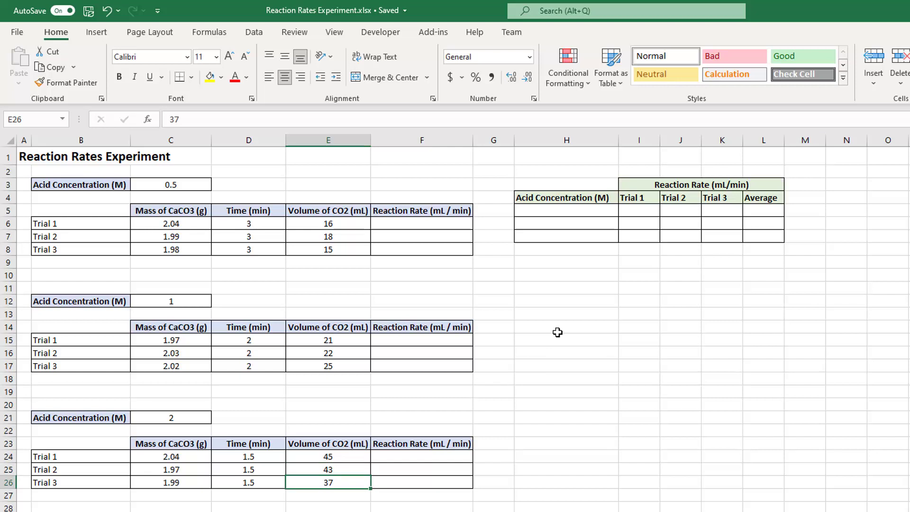
- Look over the Reaction Rate columns of the three data tables and the summary table in H5:L7
drag(398, 224, 406, 251)
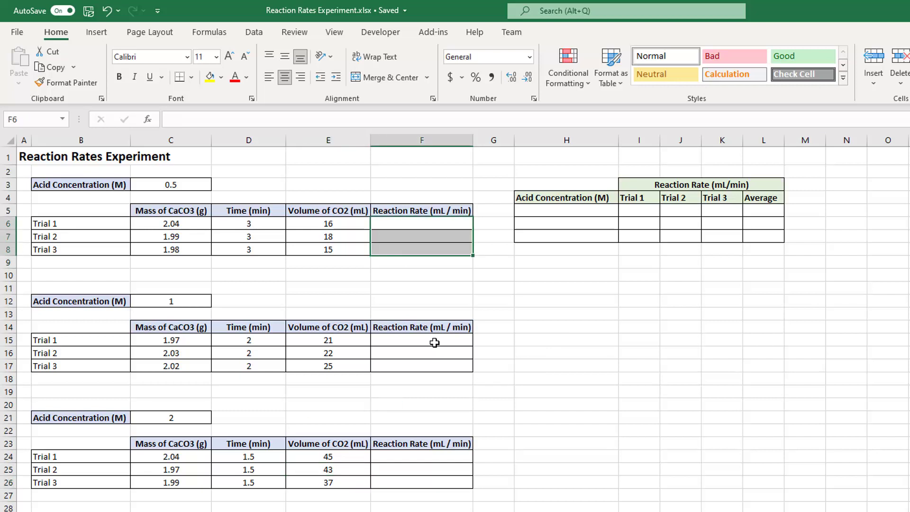
drag(435, 342, 437, 377)
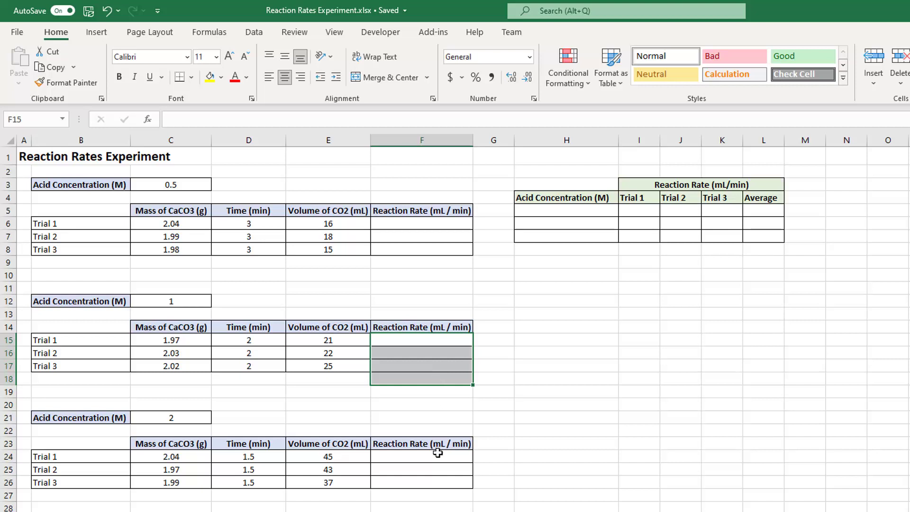
drag(437, 453, 443, 488)
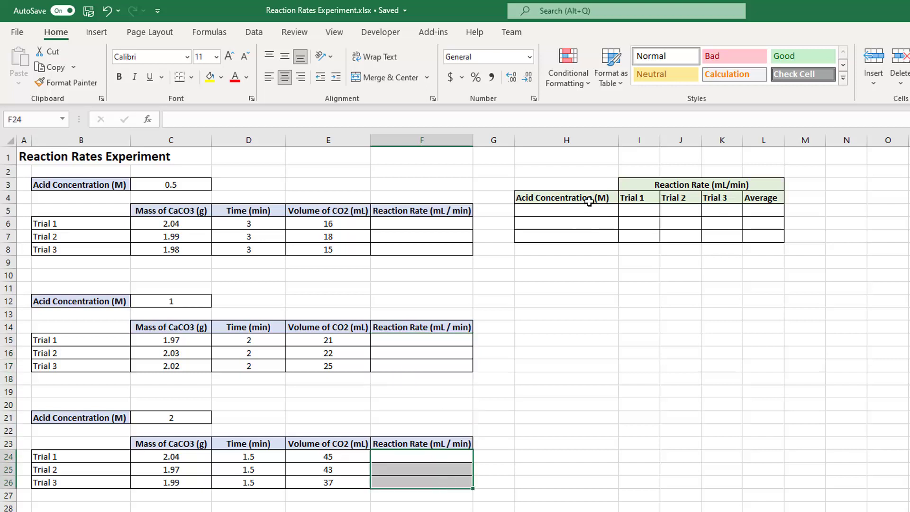
drag(596, 208, 779, 237)
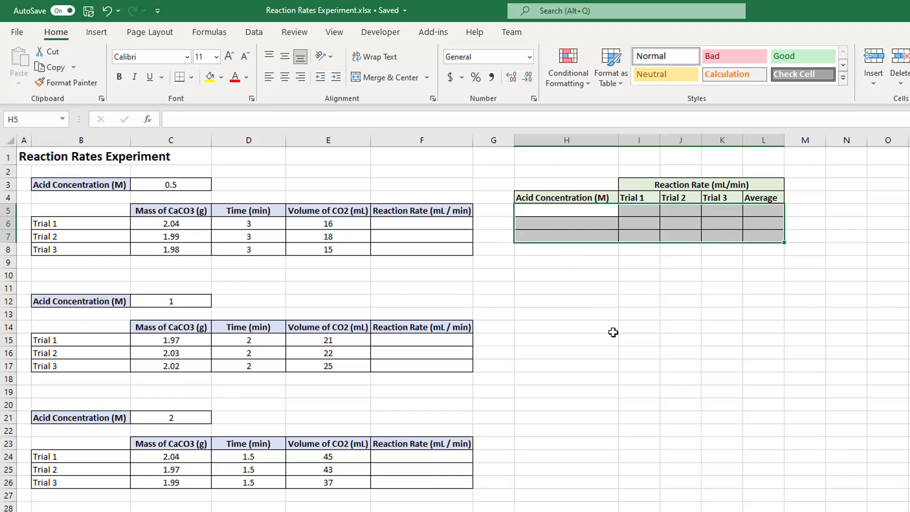
click(594, 309)
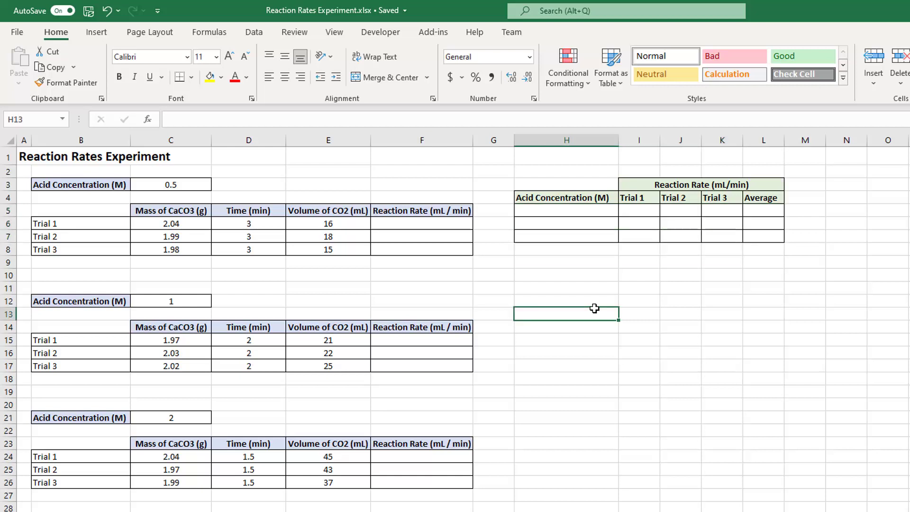
- Calculate Trial 1's reaction rate in F6 as CO2 volume divided by time with the formula =E6/D6
click(389, 219)
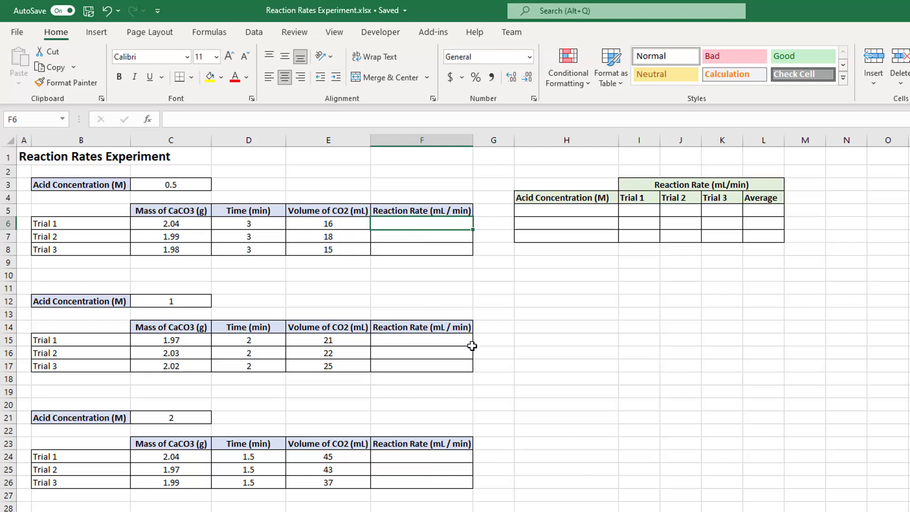
text(=)
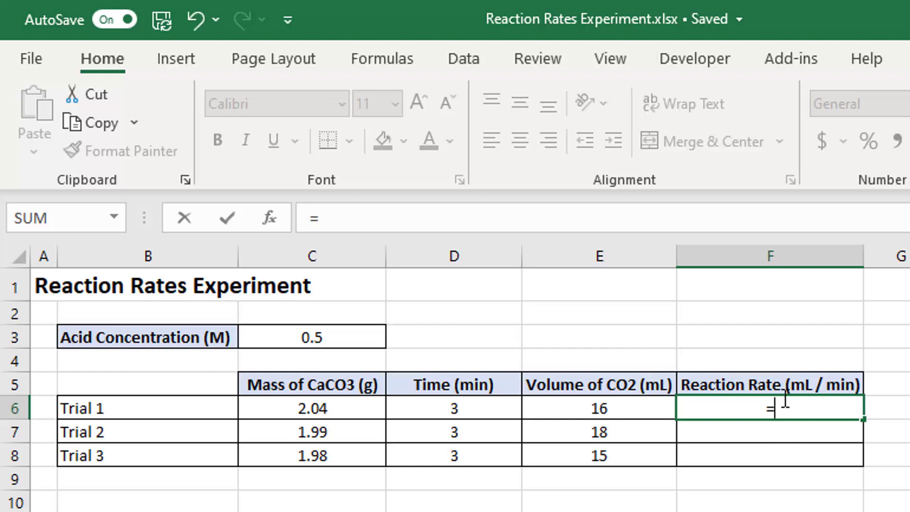
click(601, 411)
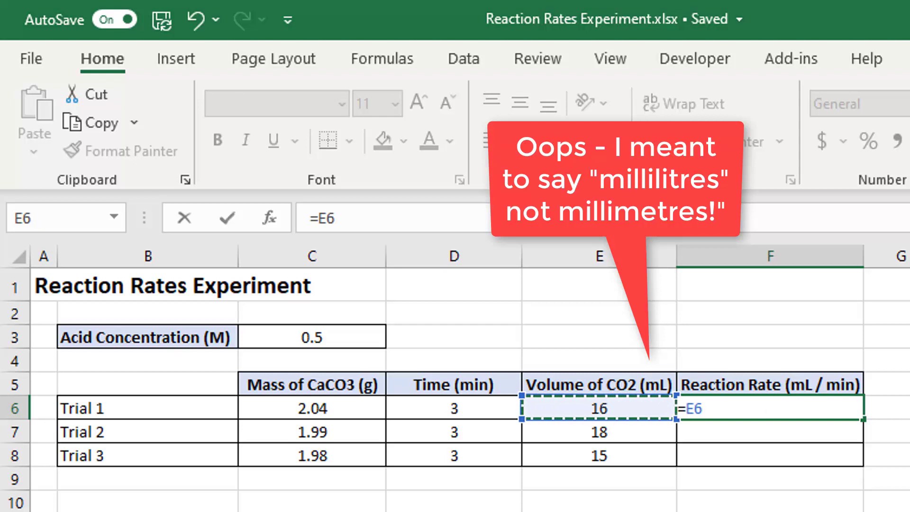
text(/)
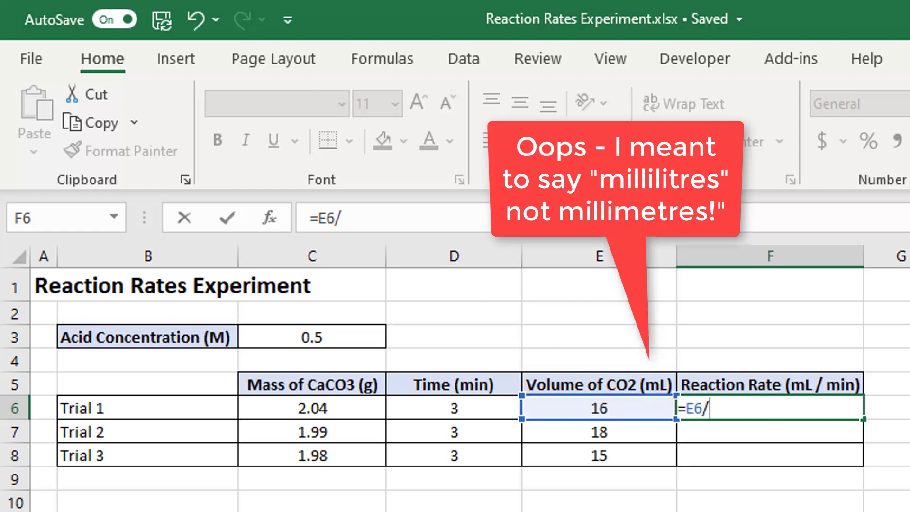
click(456, 413)
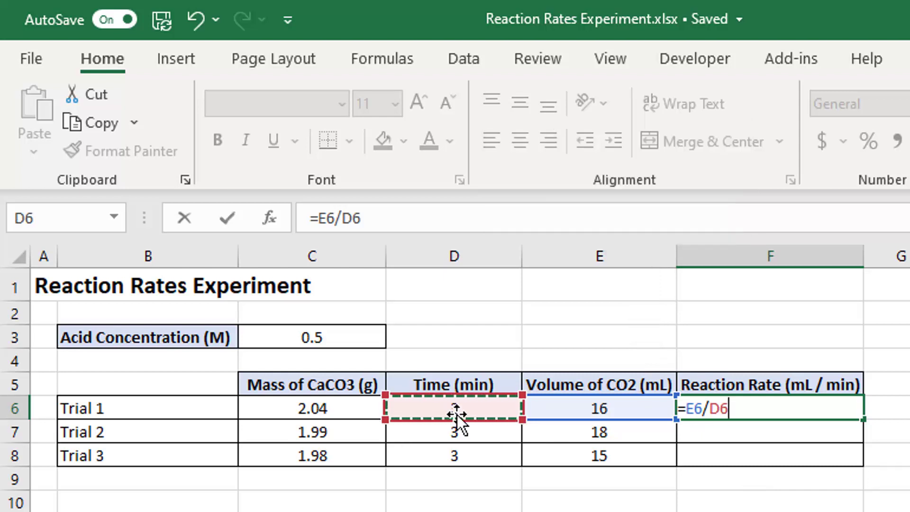
key(Return)
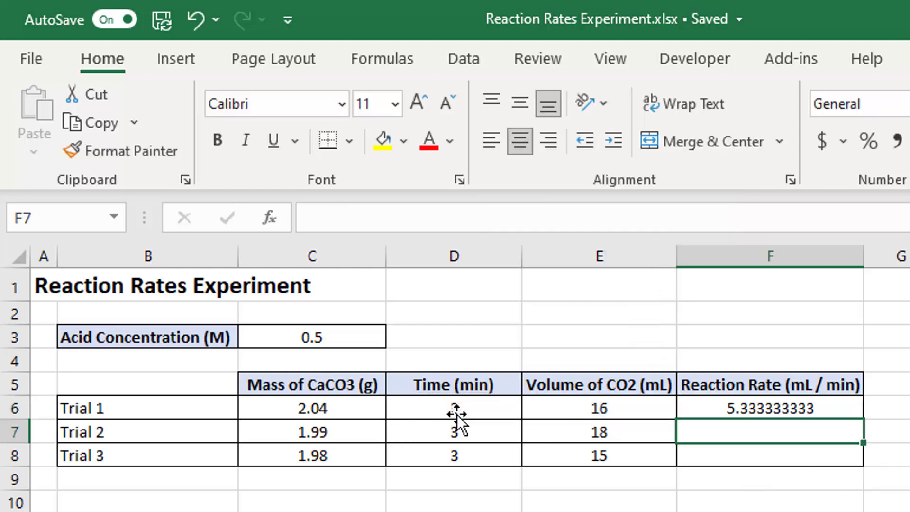
- Calculate Trial 2's reaction rate in F7 as CO2 volume divided by time with the formula =E7/D7
text(=)
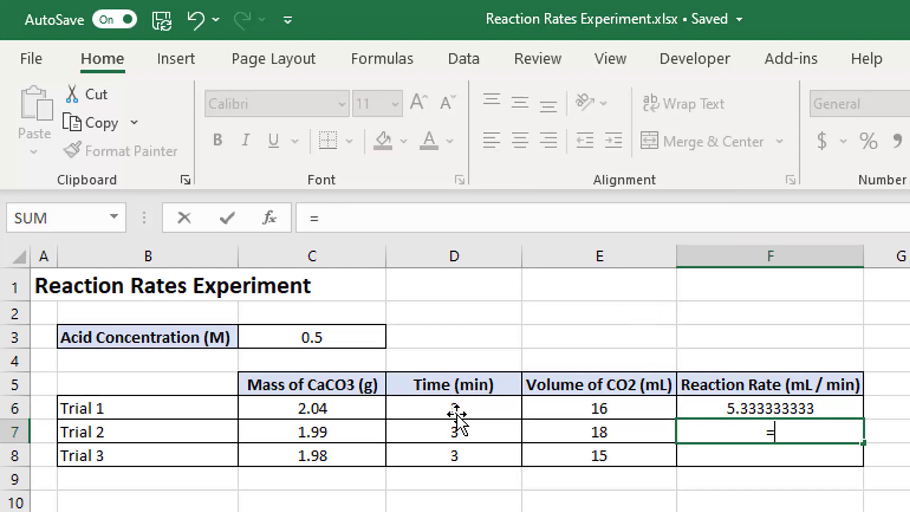
click(596, 429)
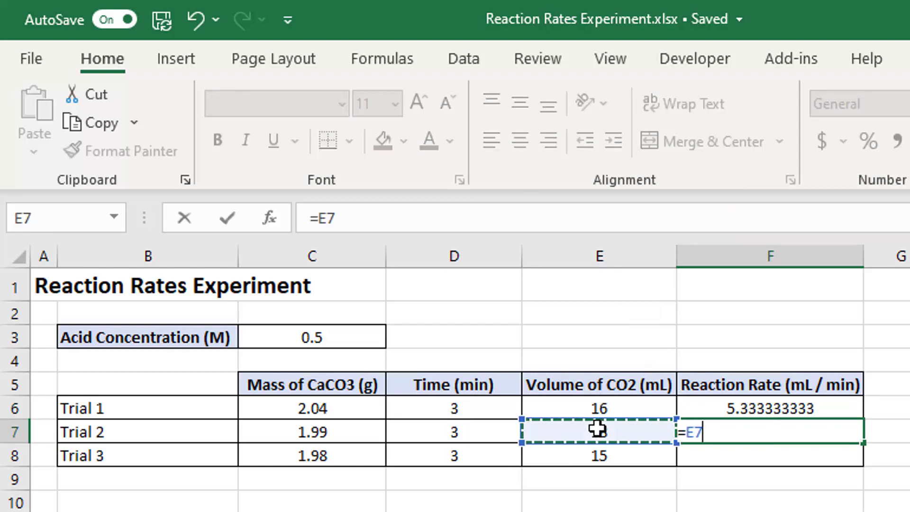
text(/)
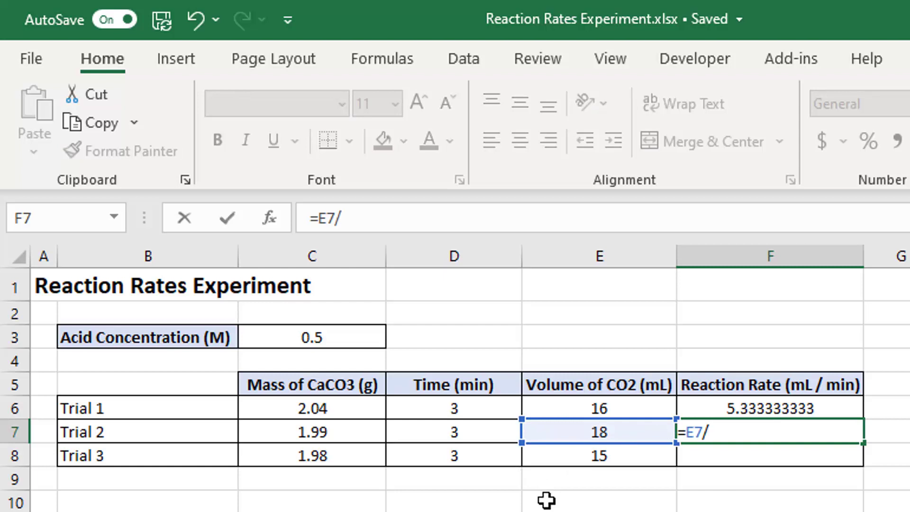
click(462, 429)
key(Return)
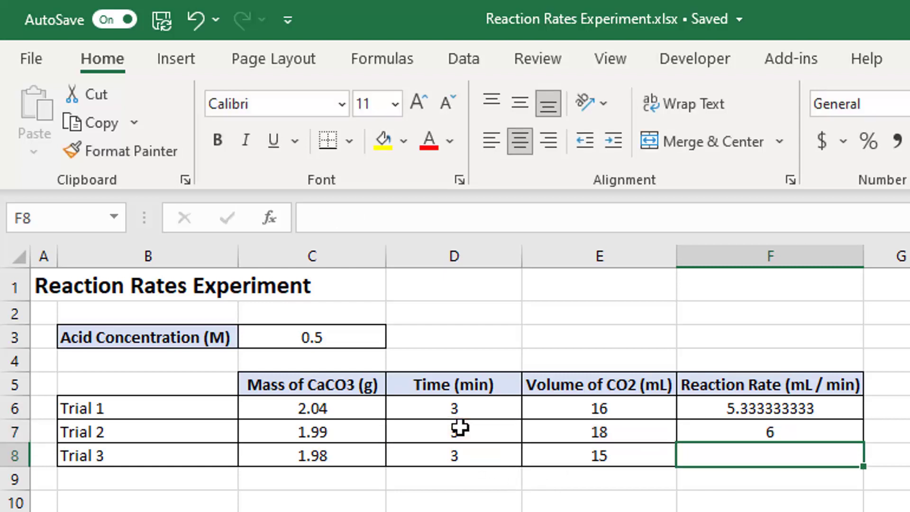
- Calculate Trial 3's reaction rate in F8 as CO2 volume divided by time with the formula =E8/D8
text(=)
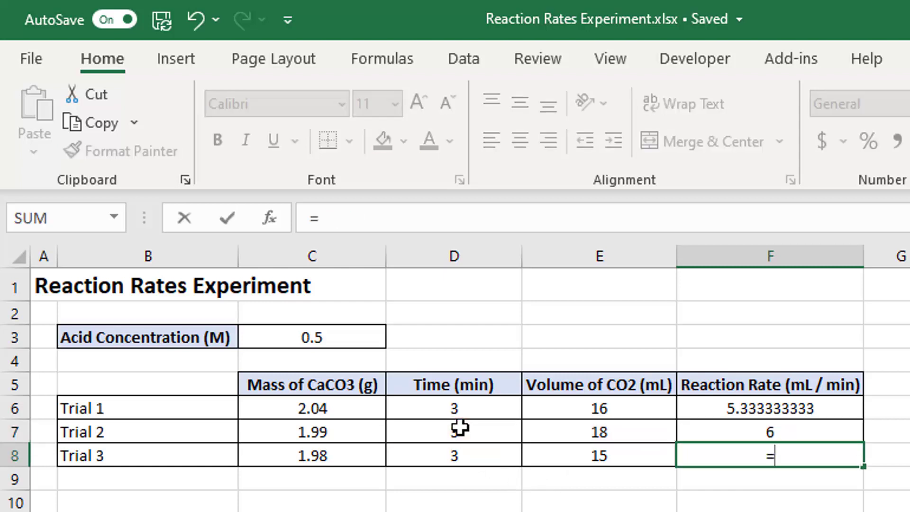
click(620, 456)
text(/)
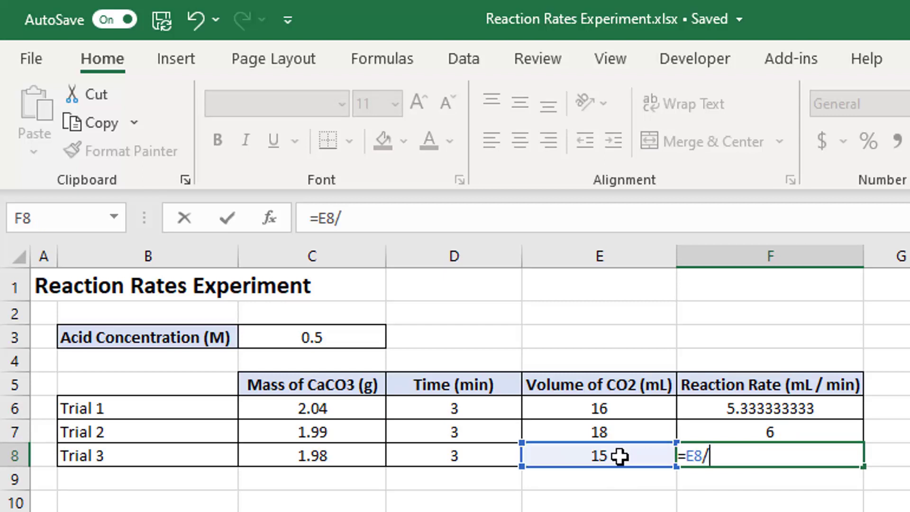
click(444, 451)
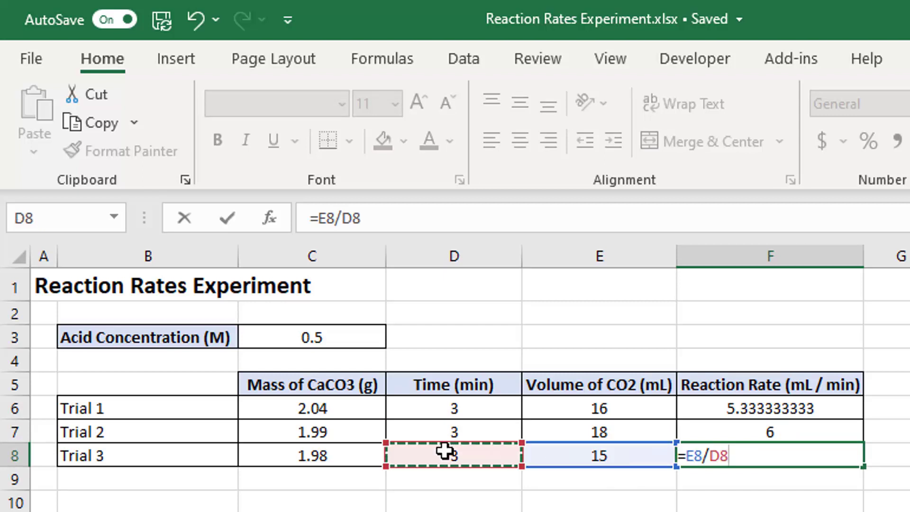
key(Return)
- Format the reaction rates of the 0.5 M trials in F6:F8 to show one decimal place
key(Up)
key(Up)
key(Up)
key(Up)
key(Down)
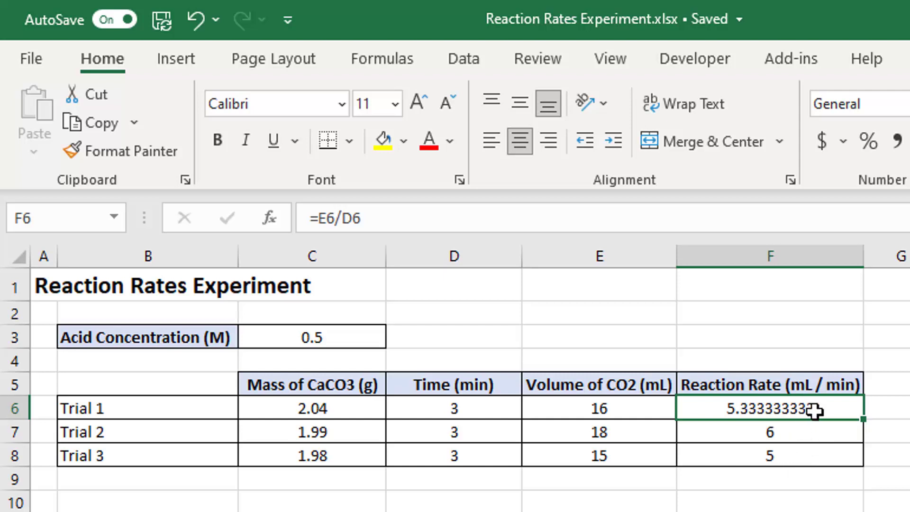
drag(812, 407, 823, 466)
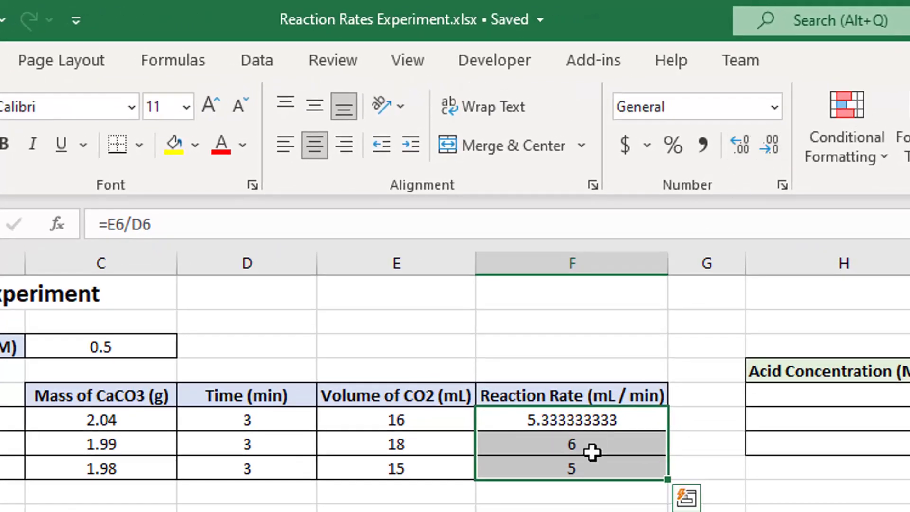
click(771, 148)
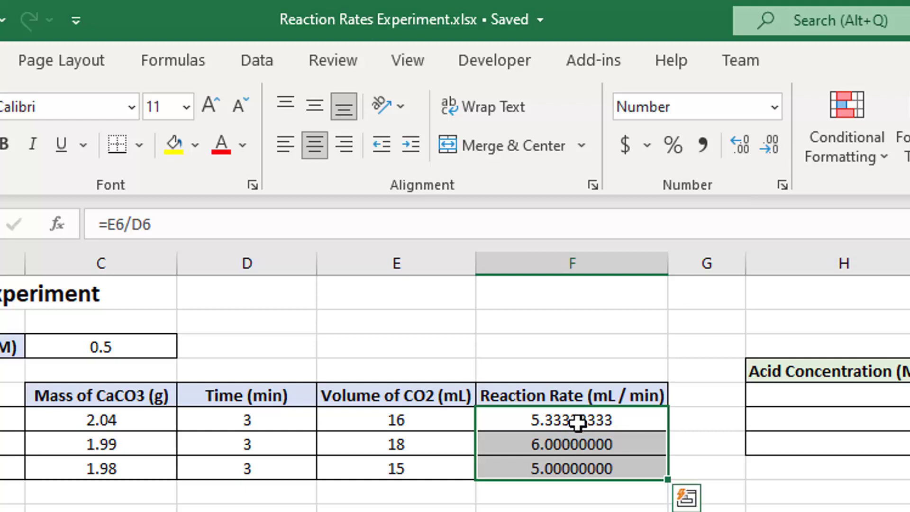
click(769, 148)
click(769, 148)
click(769, 148)
click(769, 146)
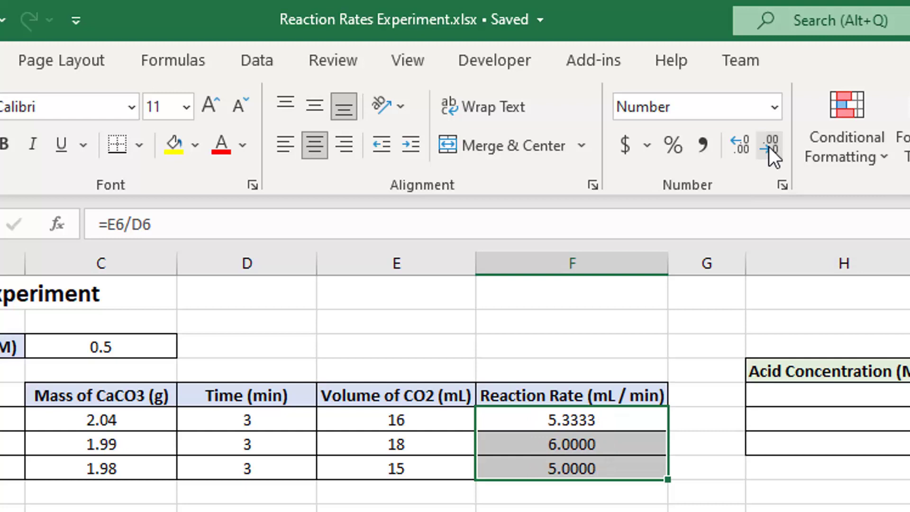
click(768, 147)
click(768, 146)
click(768, 146)
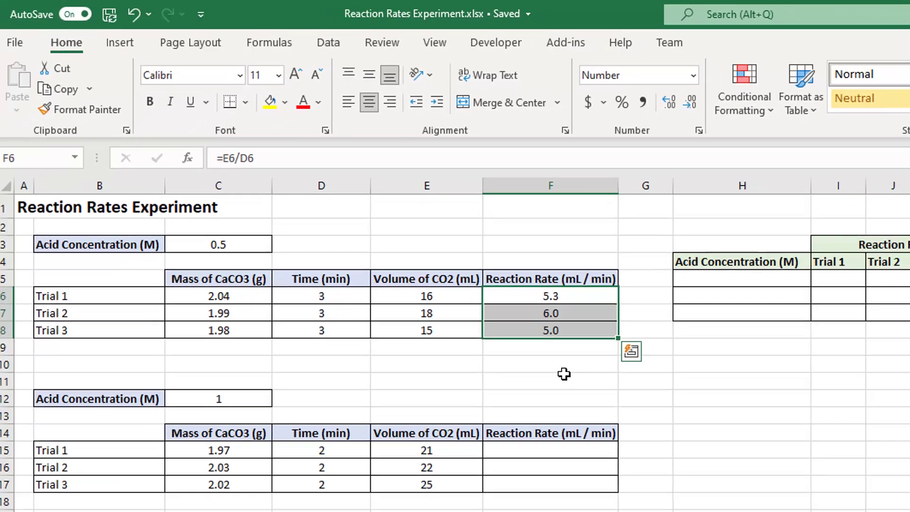
click(564, 373)
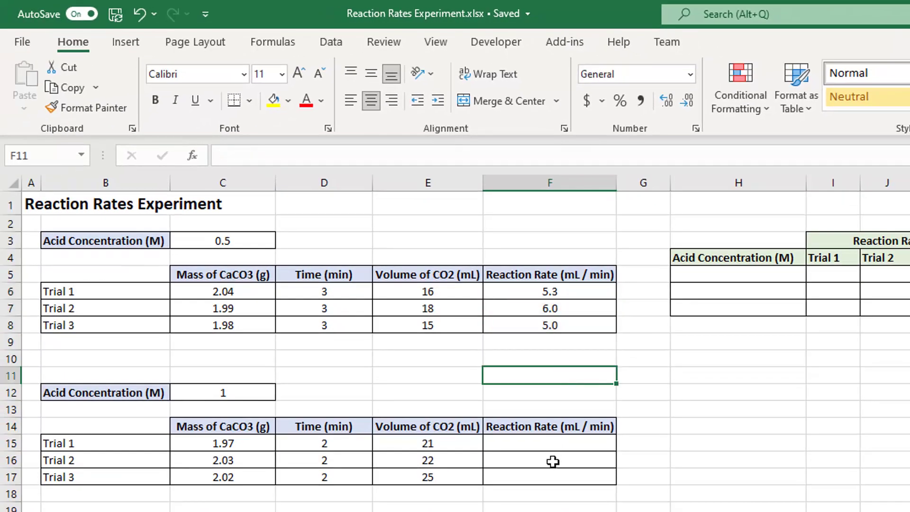
- Calculate the reaction rate of Trial 1 at 1 M acid in F15 with the formula =E15/D15
click(556, 444)
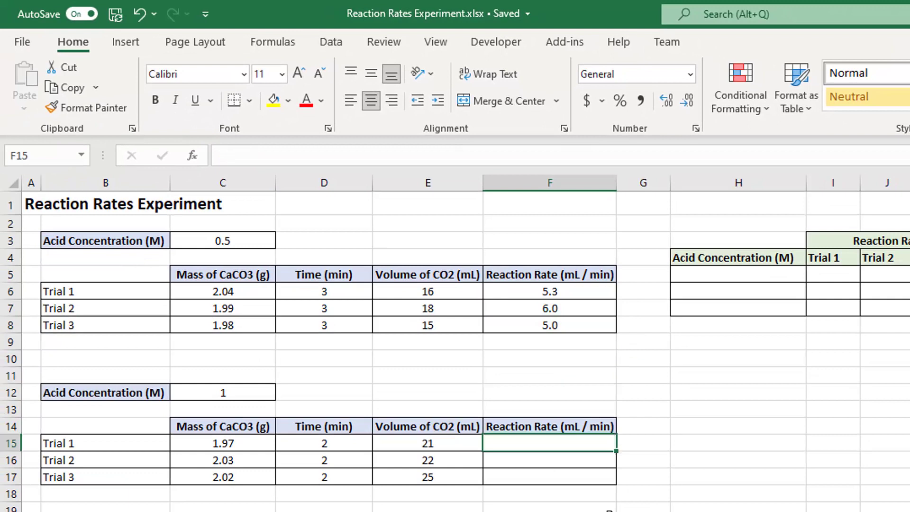
text(=)
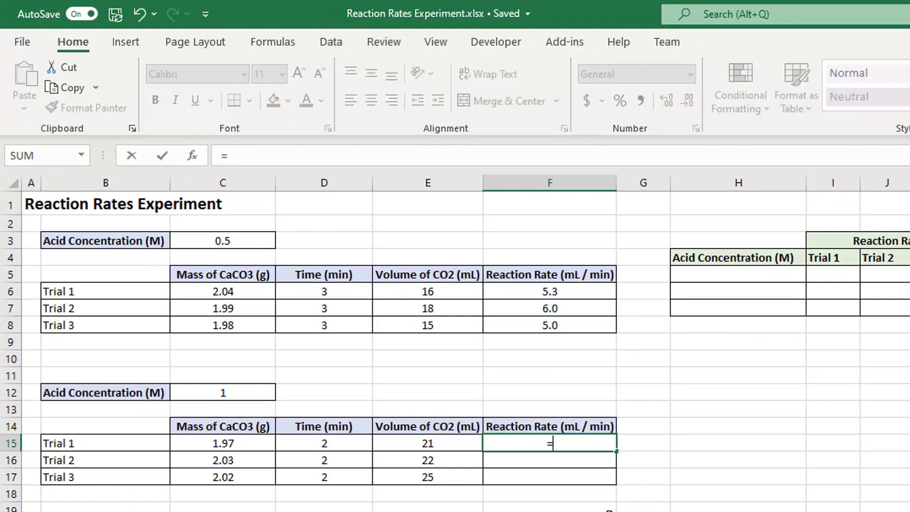
click(445, 445)
text(/)
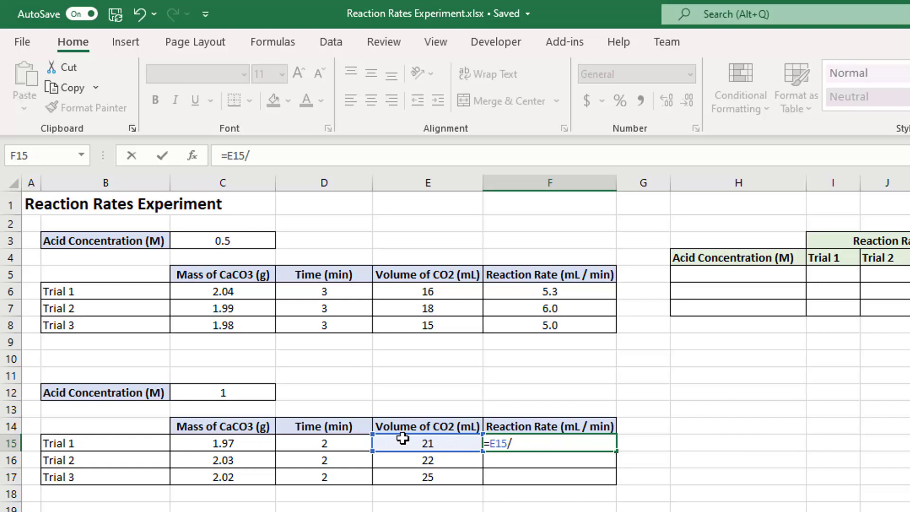
click(345, 441)
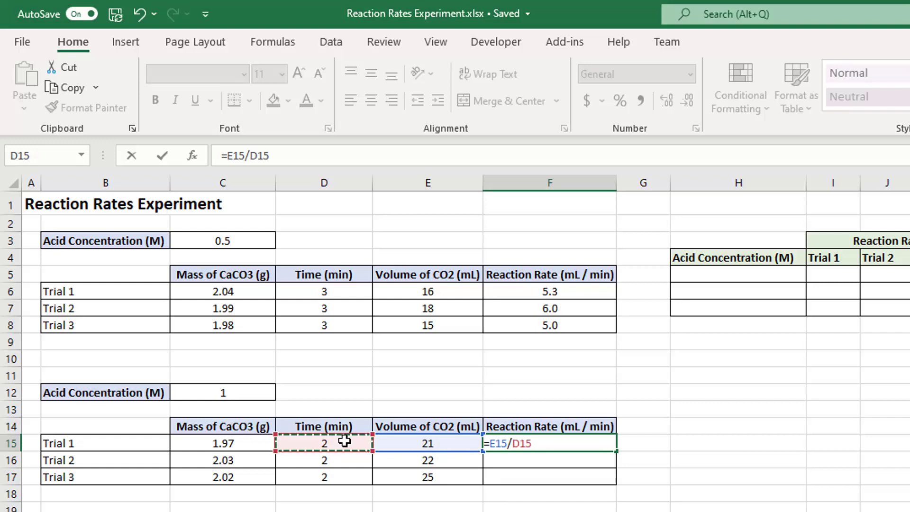
key(Return)
- Fill the reaction rate formula from F15 down to F17 for Trials 2 and 3, and check the filled cells
key(Up)
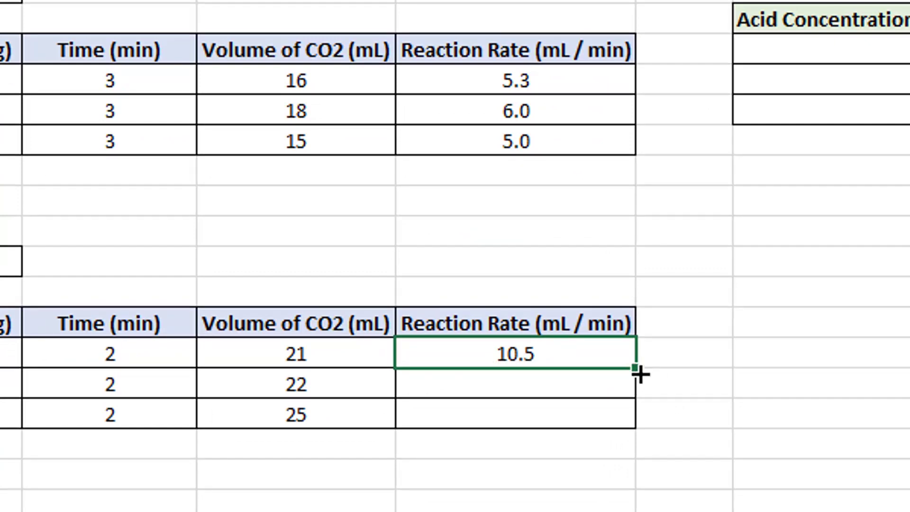
drag(639, 374, 646, 434)
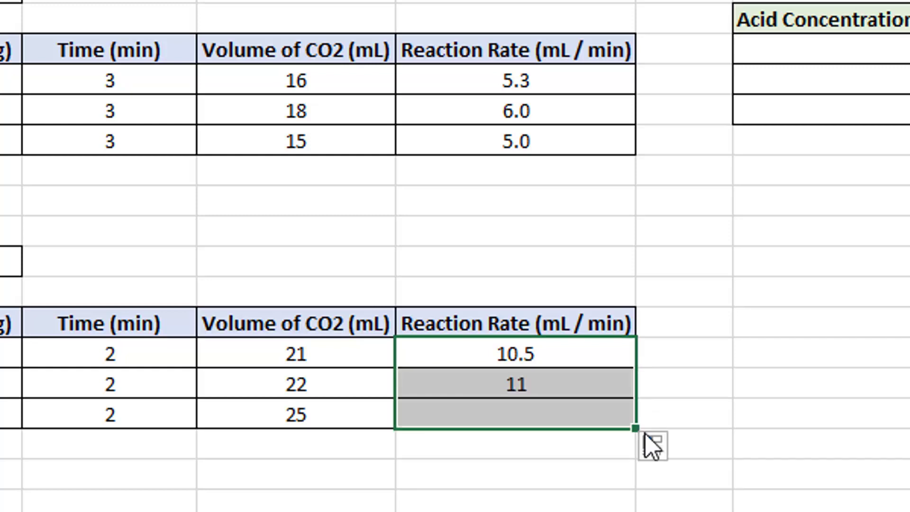
click(523, 385)
click(549, 414)
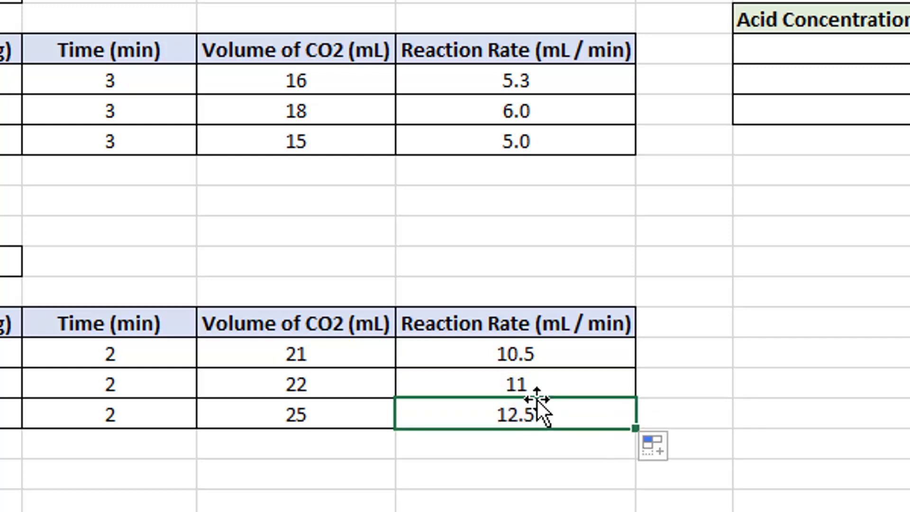
click(491, 385)
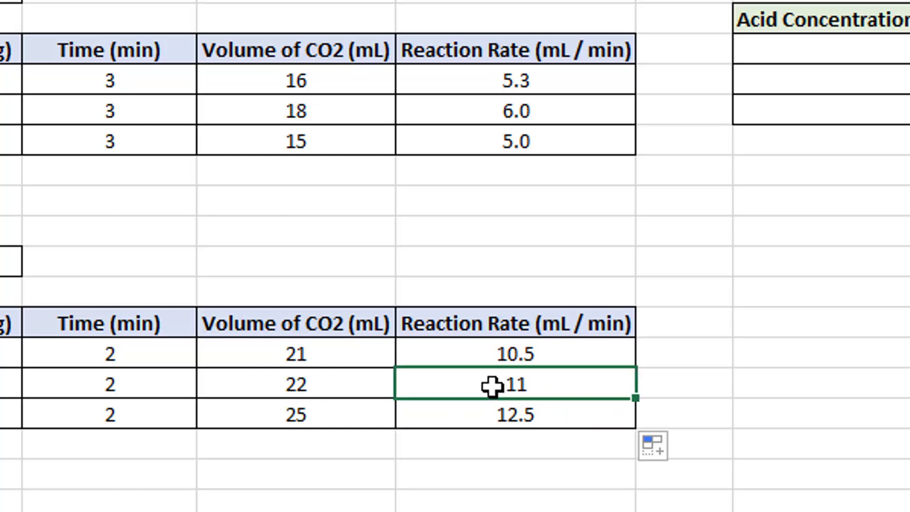
- Format the reaction rates of the 1 M trials in F15:F17 to show one decimal place
drag(521, 351, 534, 422)
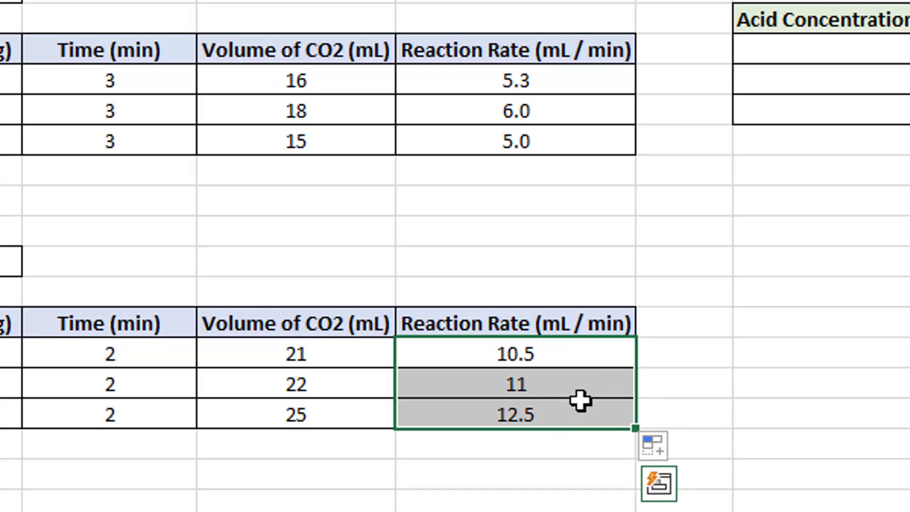
drag(582, 362, 587, 425)
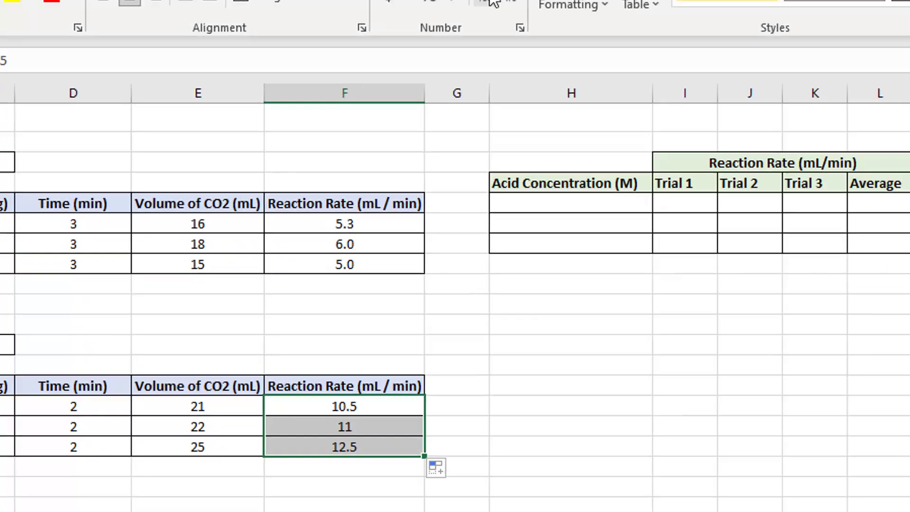
click(447, 33)
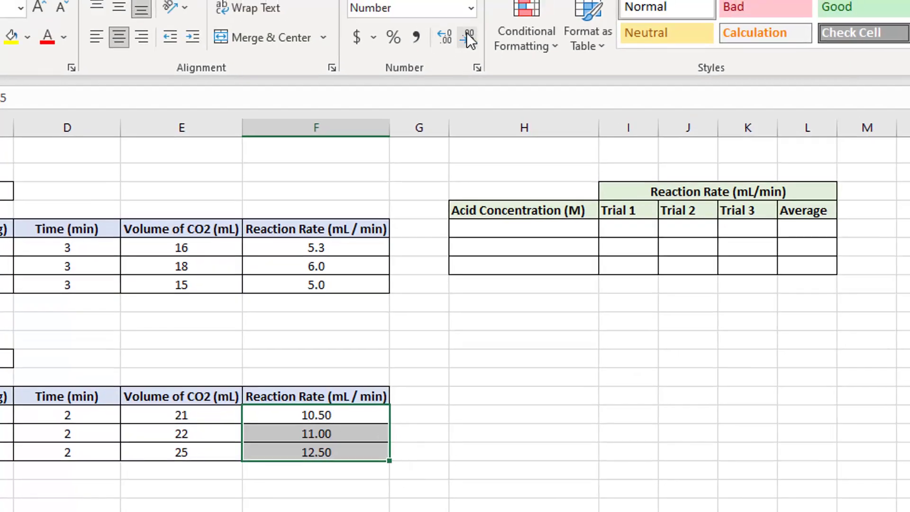
click(466, 32)
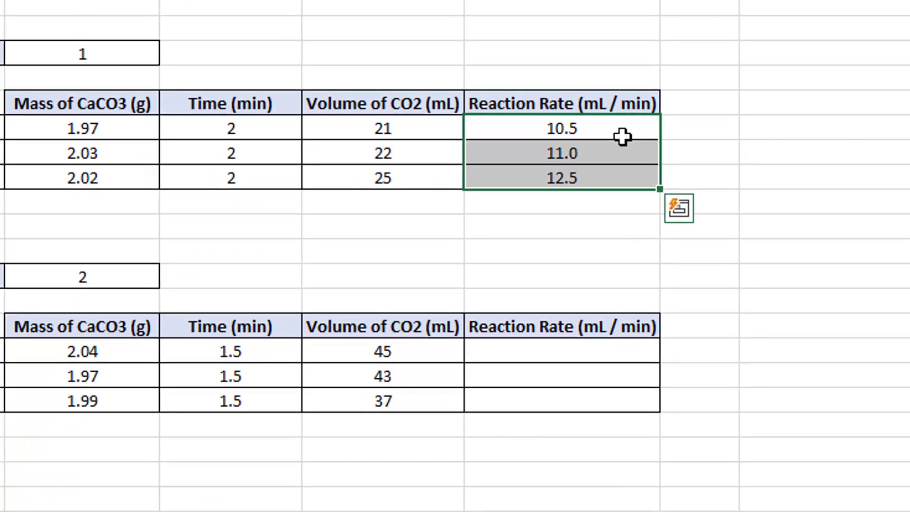
- Copy the reaction rate formulas from F15:F17 into F24:F26 for the 2 M trials, and check the formula in F24
key(ctrl+c)
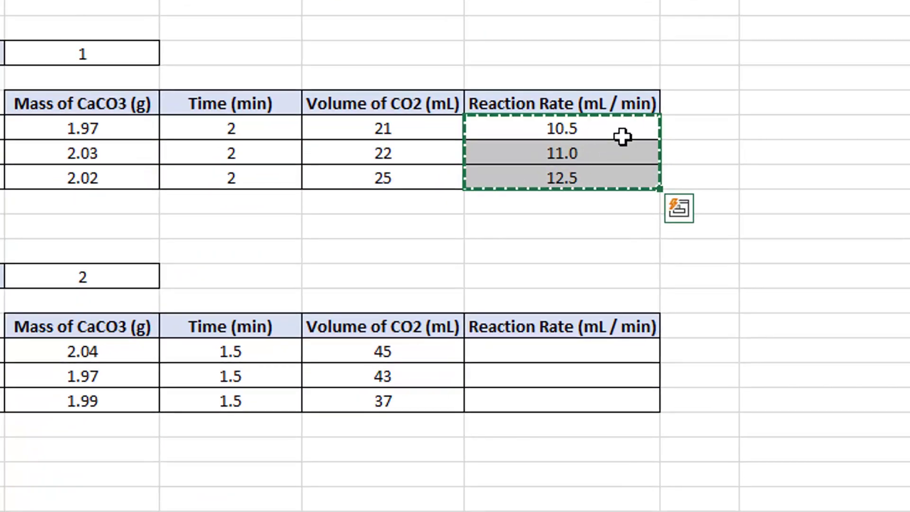
click(573, 351)
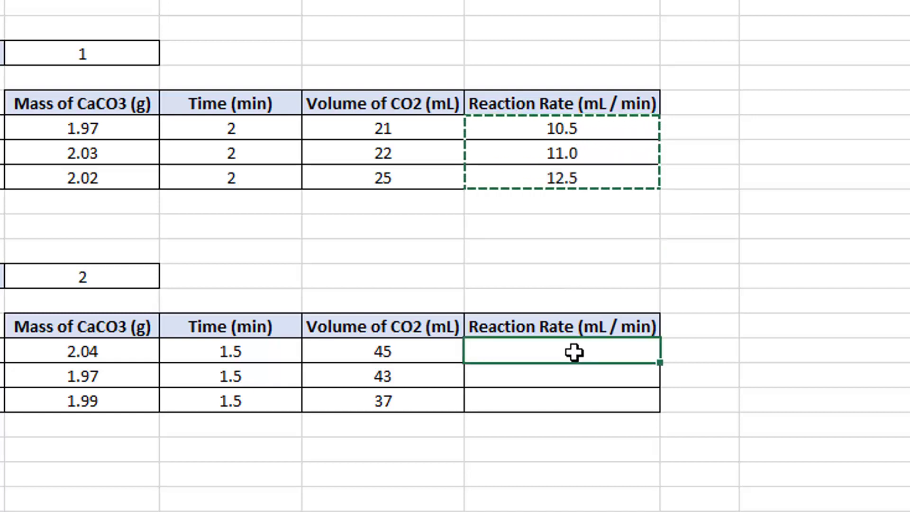
key(ctrl+v)
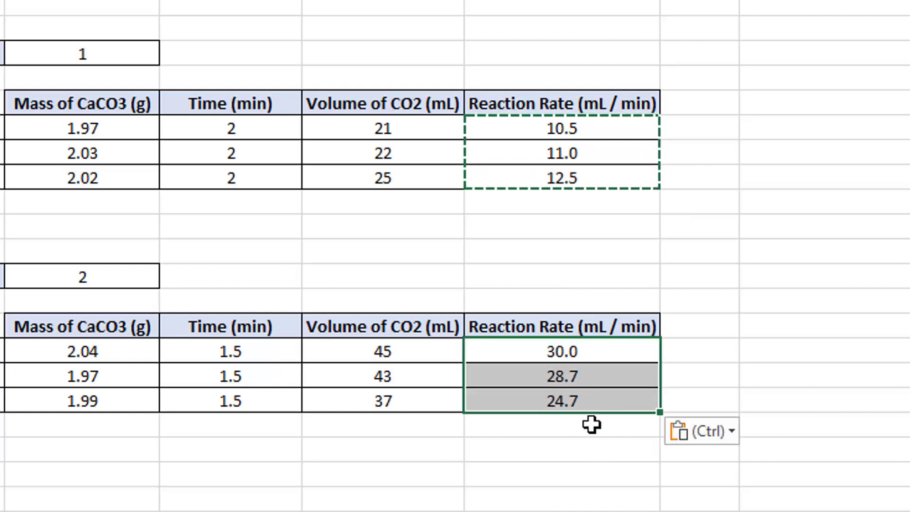
key(Escape)
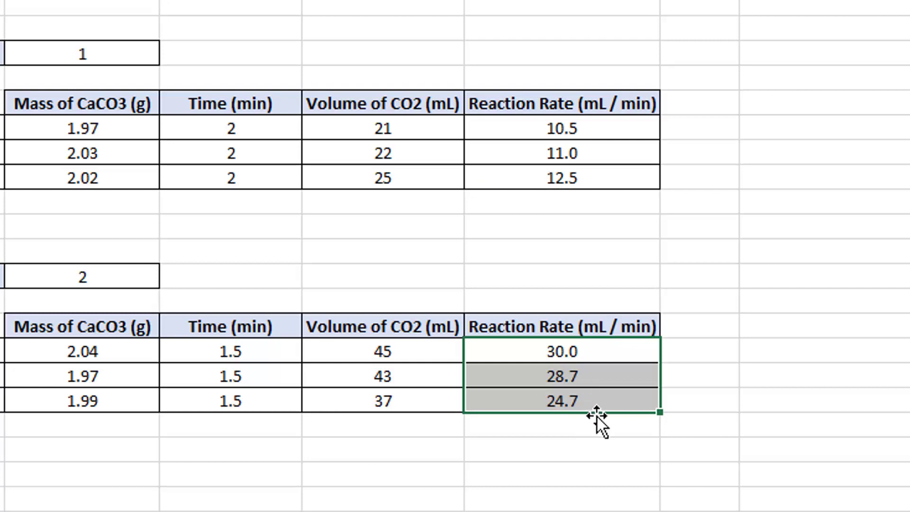
click(595, 430)
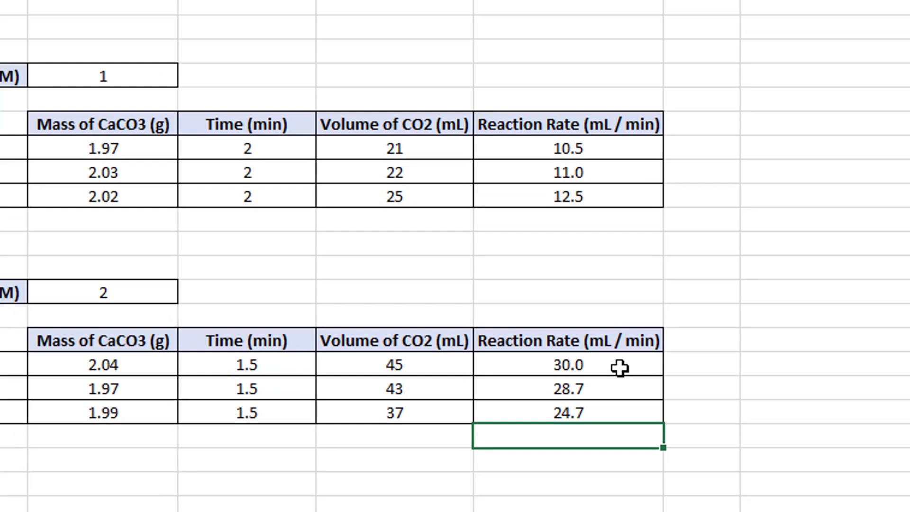
click(619, 367)
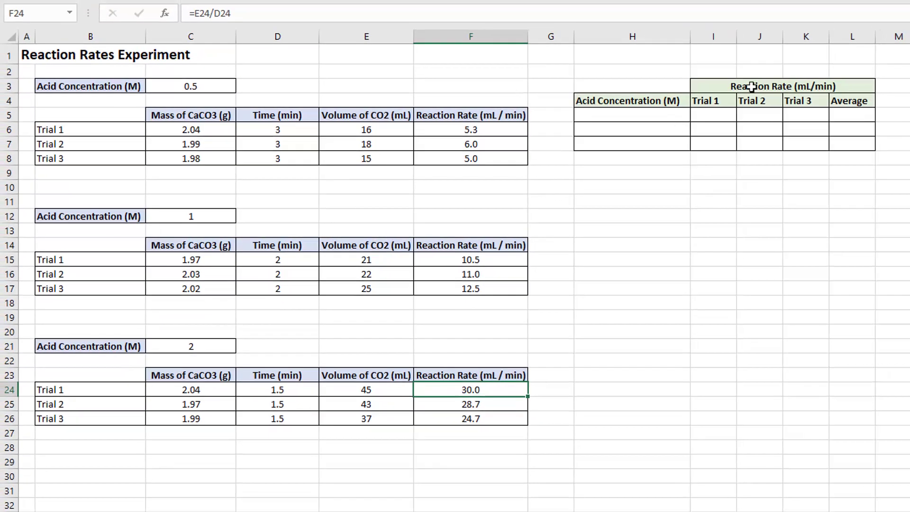
- Link the first acid concentration cell of the summary table, H5, to the 0.5 M value with the formula =C3
click(640, 116)
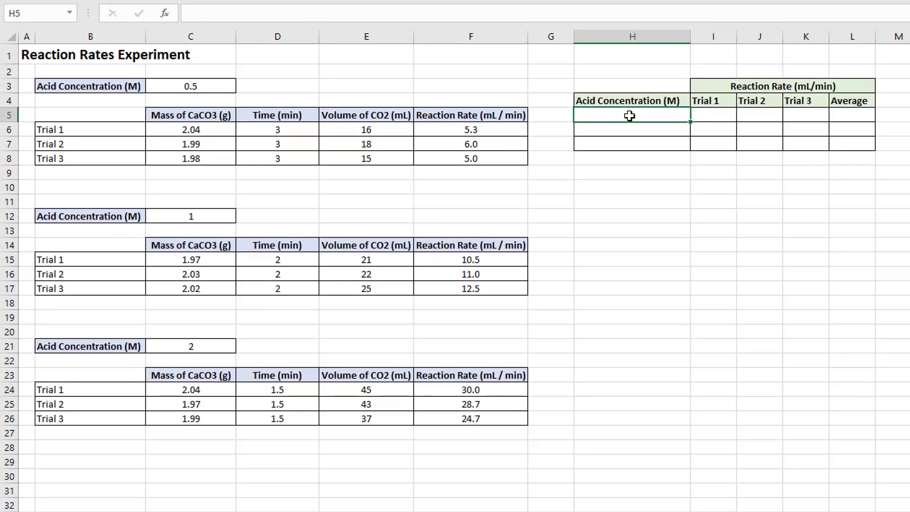
text(=)
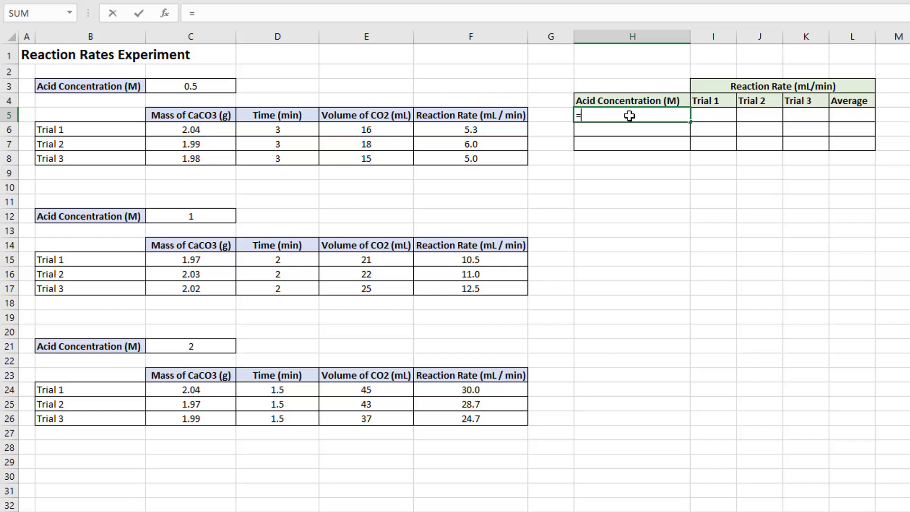
click(206, 86)
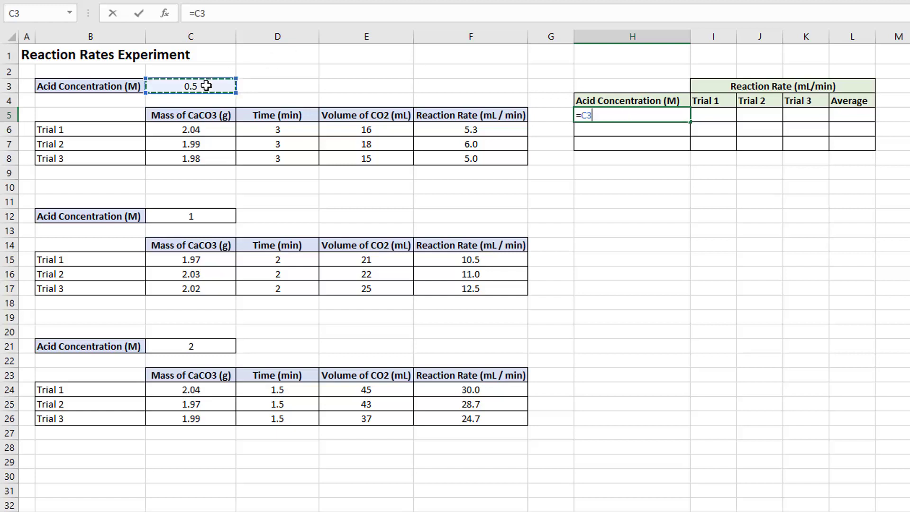
key(Return)
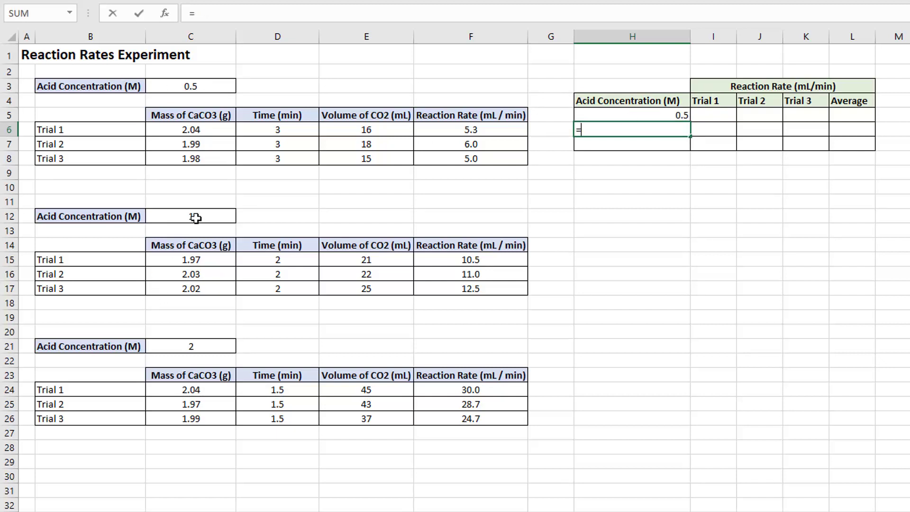
- Link summary cells H6 and H7 to the 1 M and 2 M acid concentrations with the formulas =C12 and =C21
click(199, 214)
key(Return)
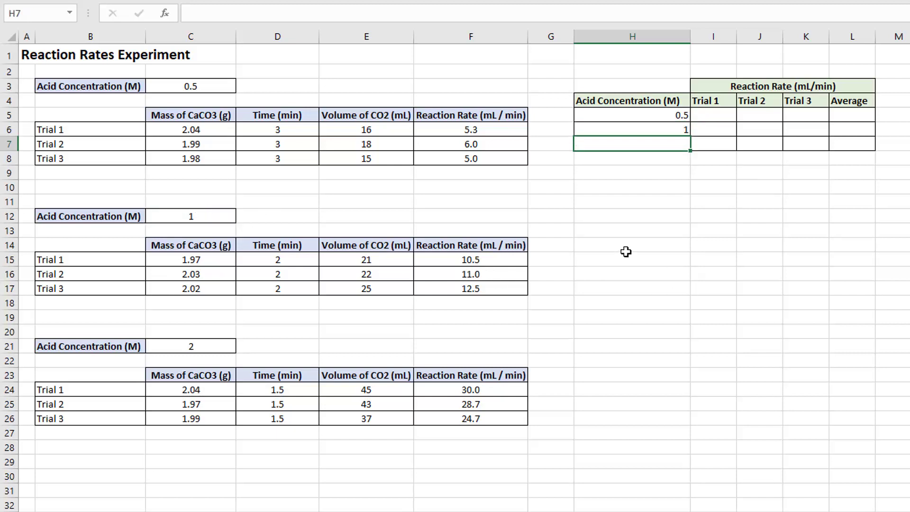
text(=)
click(189, 345)
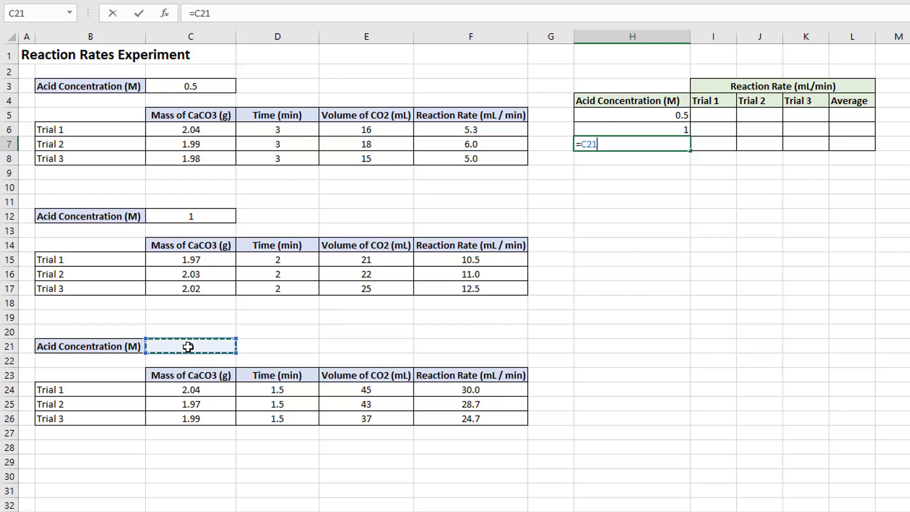
key(Return)
- Examine the link formulas in the acid concentration cells H5 to H7 of the summary table
key(Up)
key(Up)
key(Up)
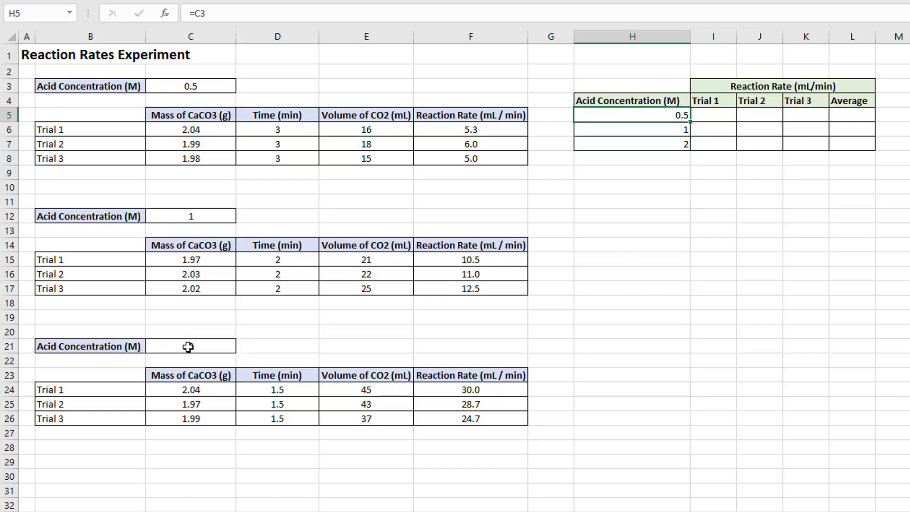
key(Down)
key(Down)
key(Up)
key(Up)
key(Down)
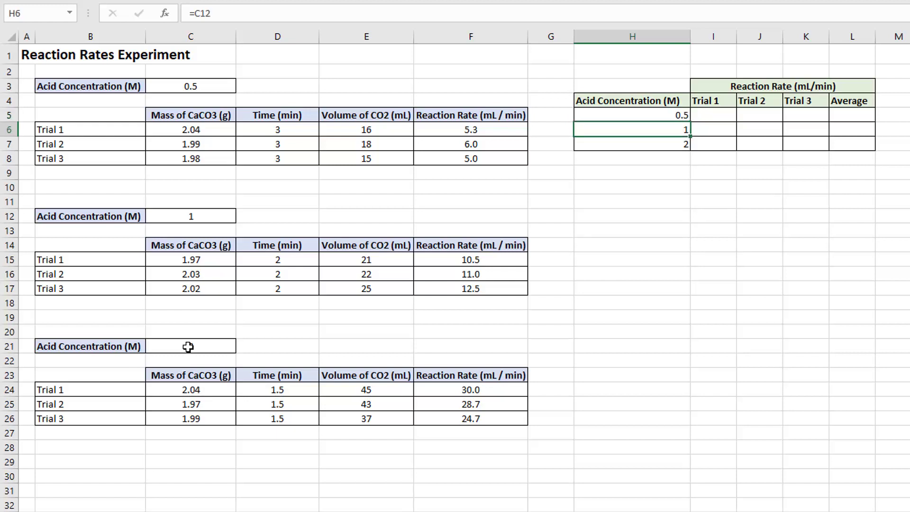
key(Down)
key(Up)
key(Up)
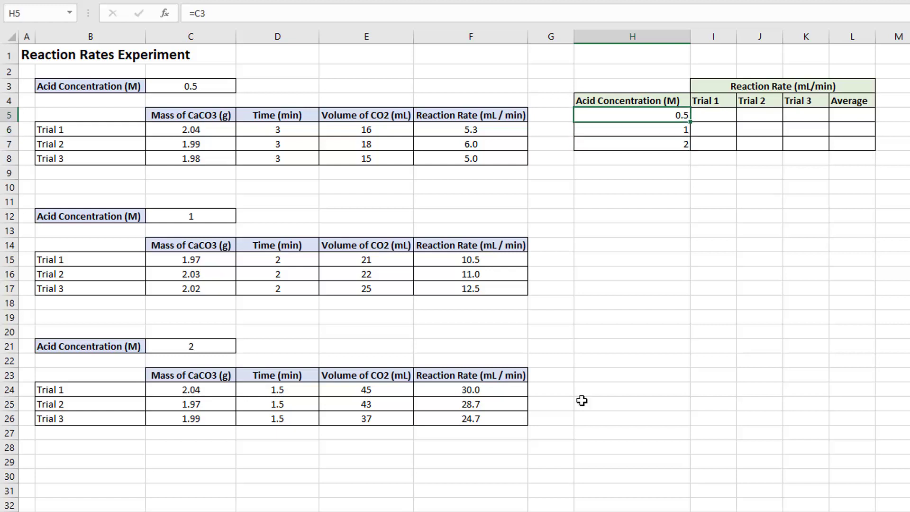
click(607, 126)
click(627, 153)
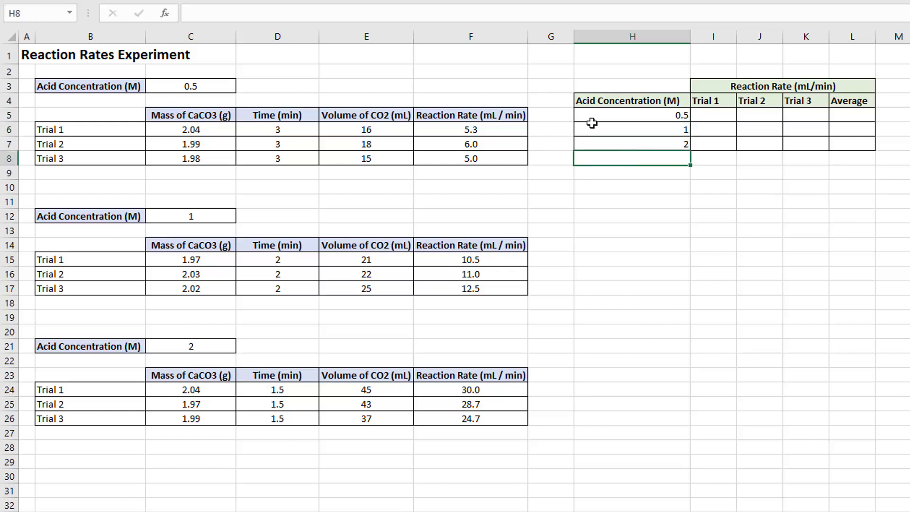
click(635, 127)
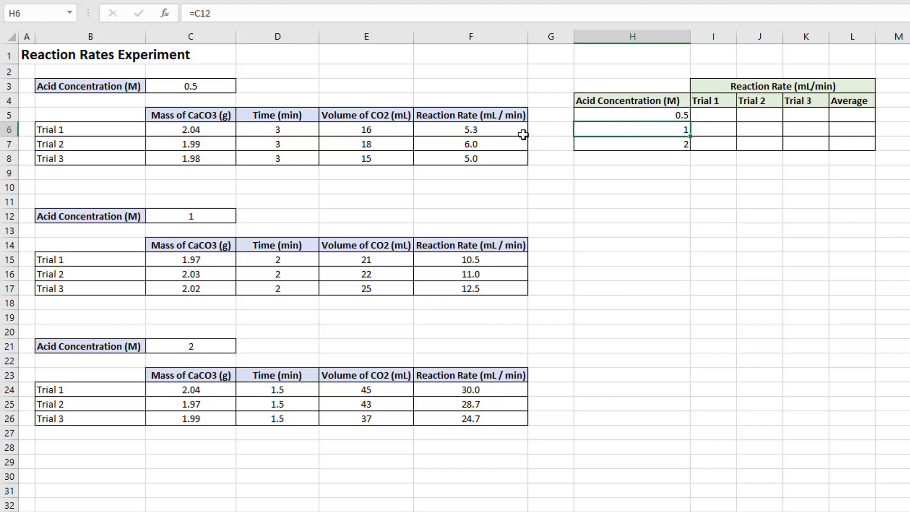
- Test the link in H6 by changing the acid concentration in C12 to 1.1, and restore C12 to 1
click(187, 221)
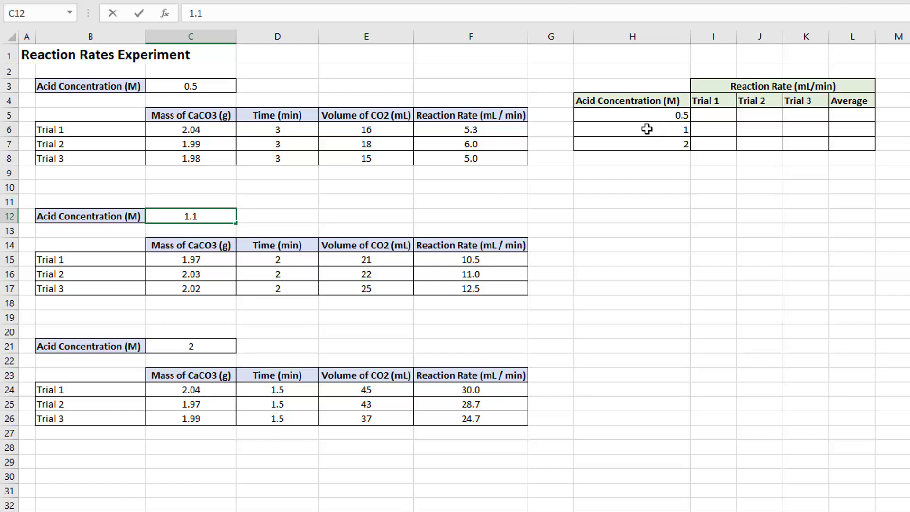
key(Return)
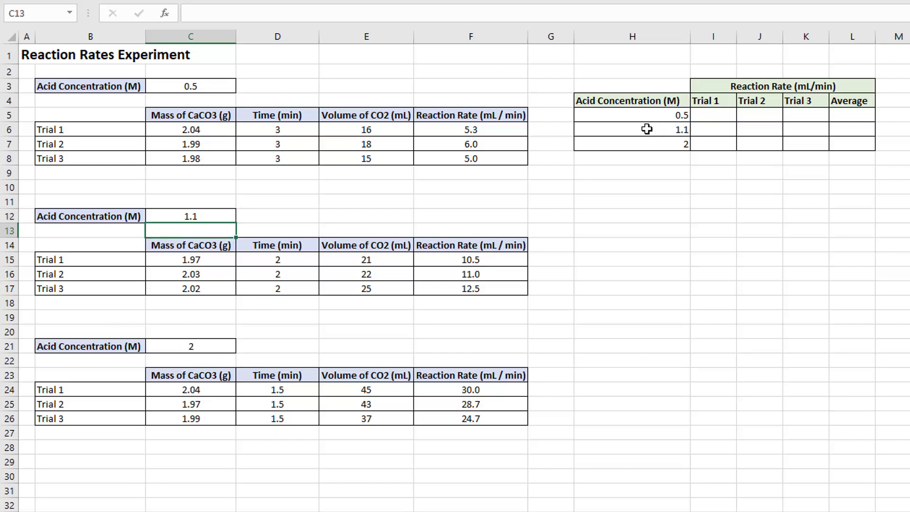
click(183, 218)
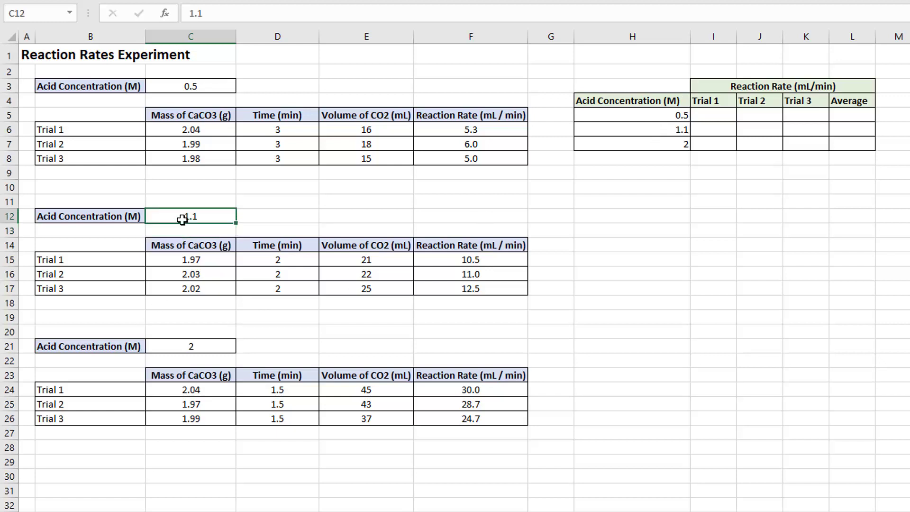
text(1)
key(Return)
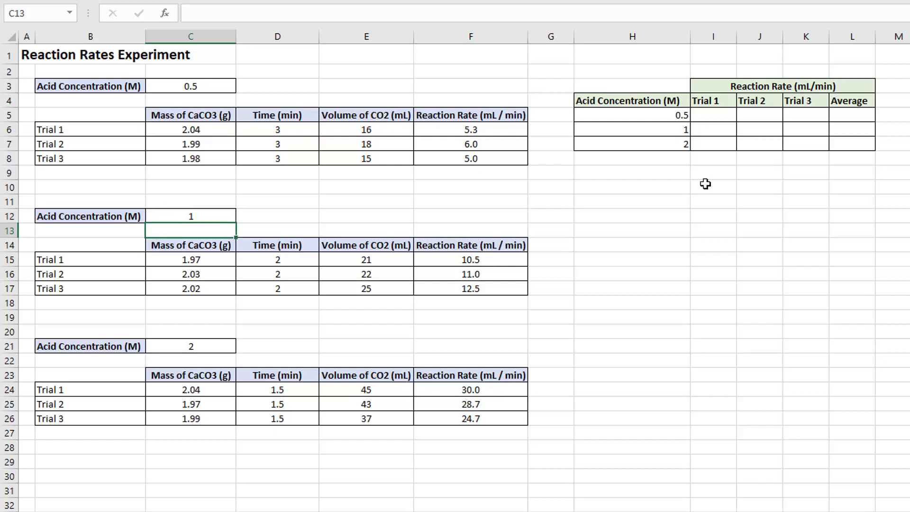
click(631, 135)
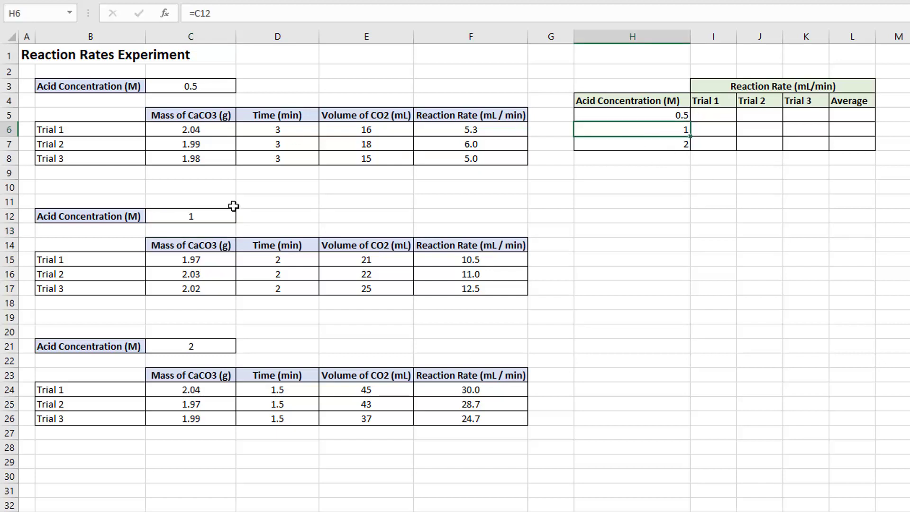
click(648, 158)
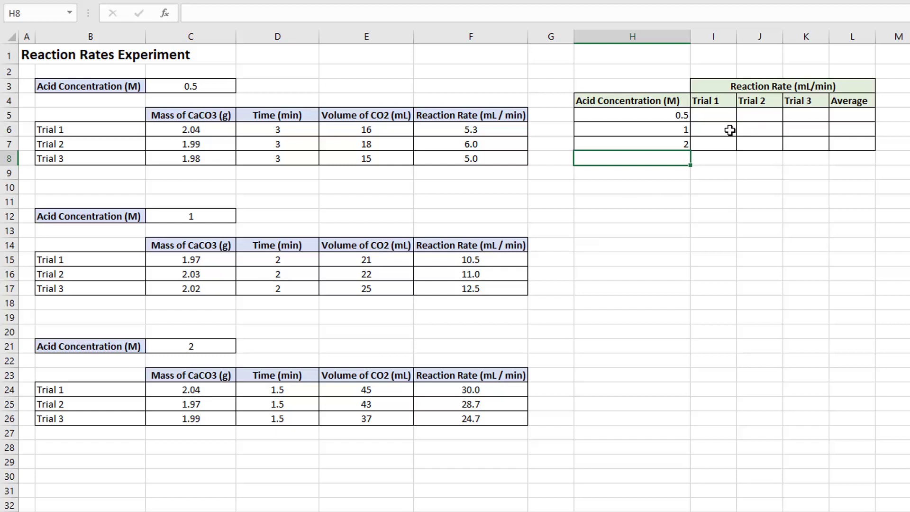
- Link the Trial 1 summary cells I5, I6 and I7 to the Trial 1 reaction rates with =F6, =F15 and =F24
click(719, 113)
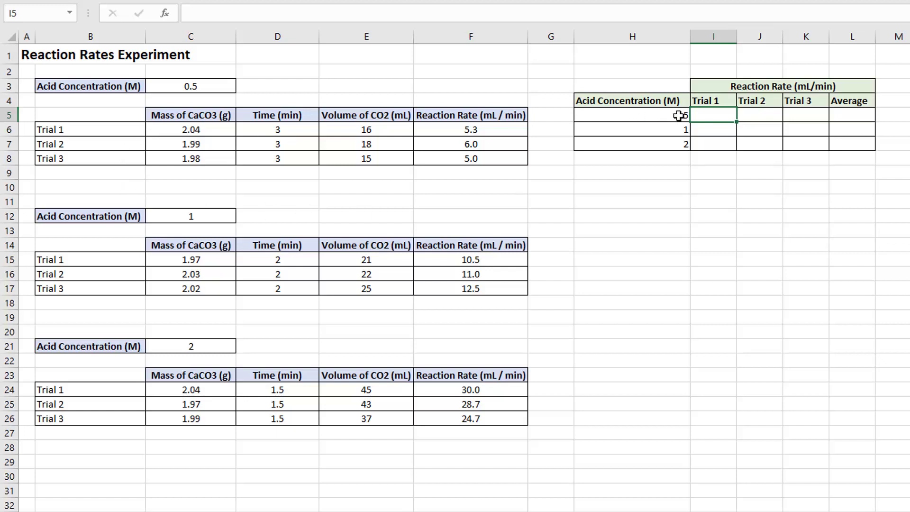
click(468, 130)
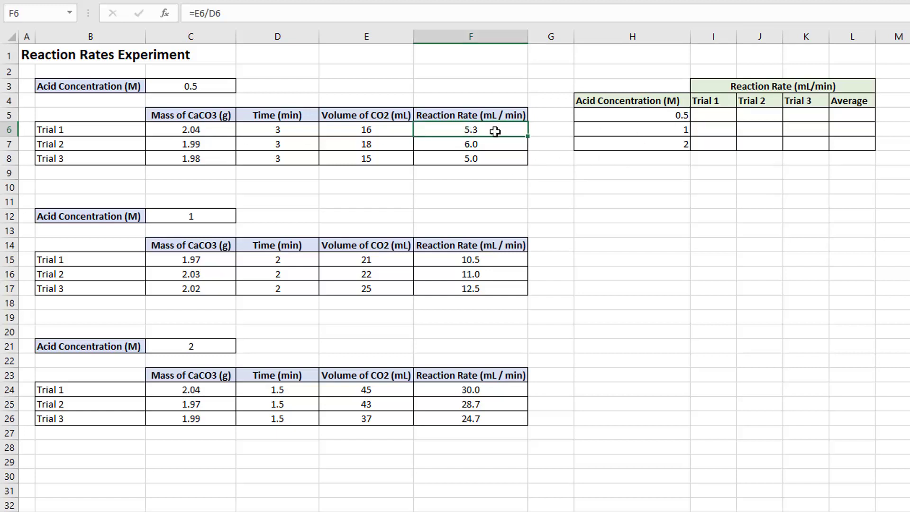
click(720, 113)
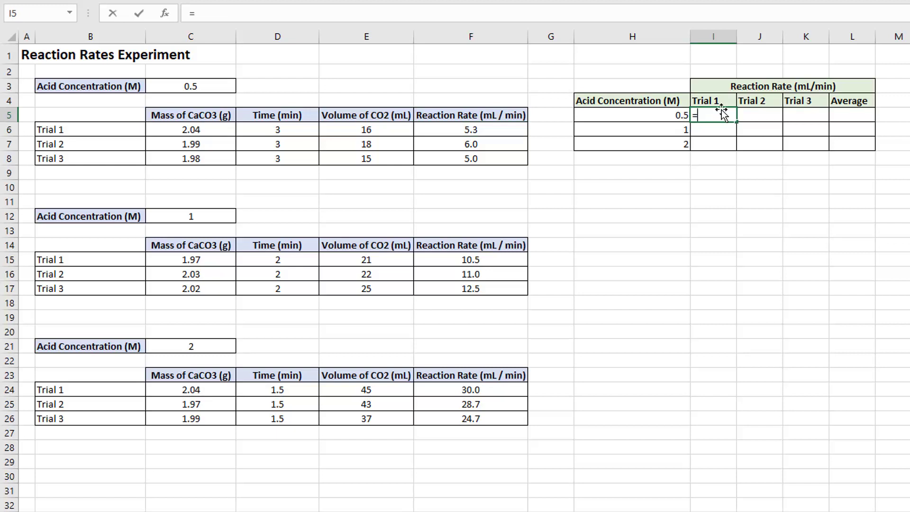
click(499, 129)
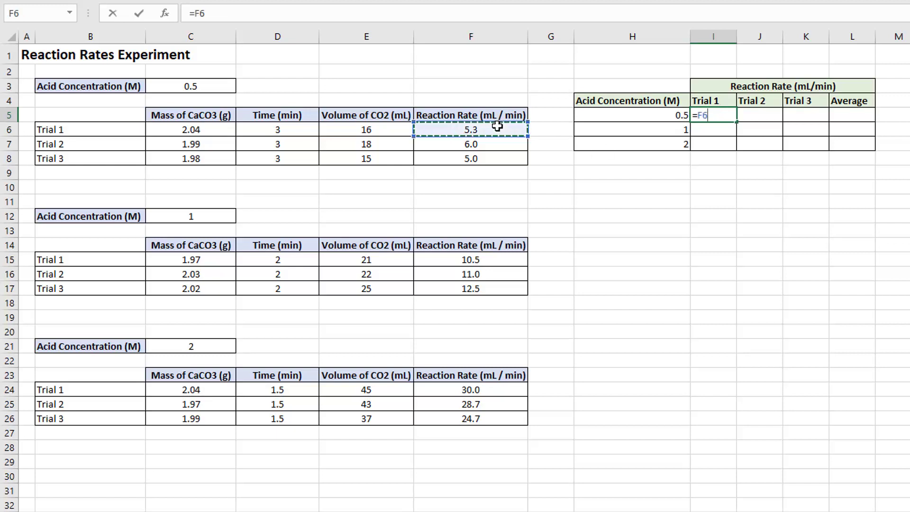
key(Return)
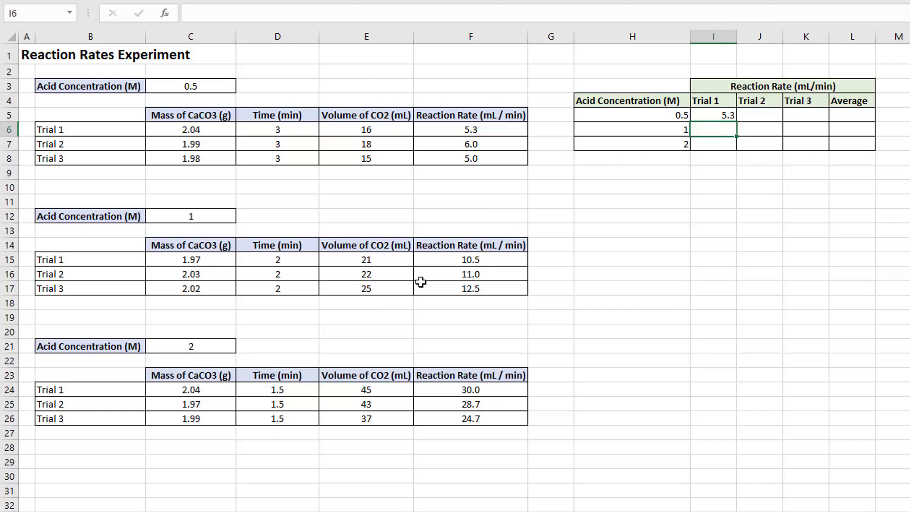
text(=)
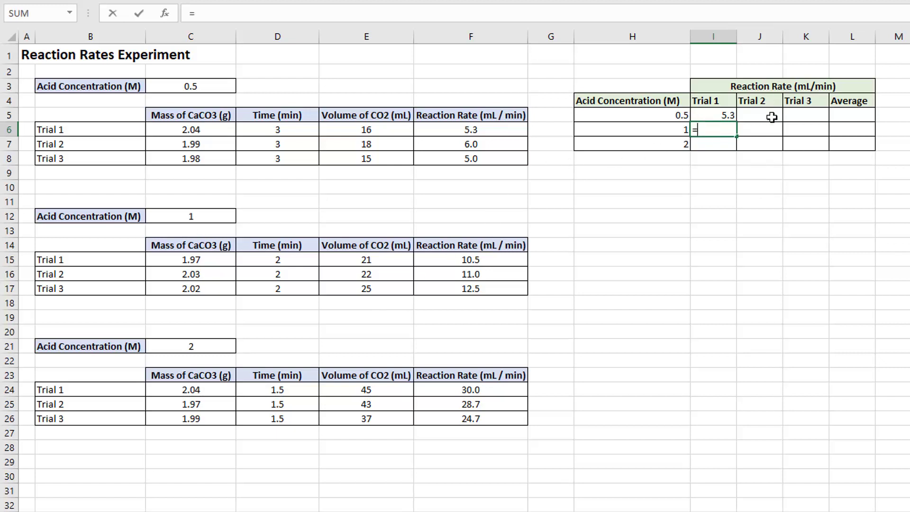
click(503, 261)
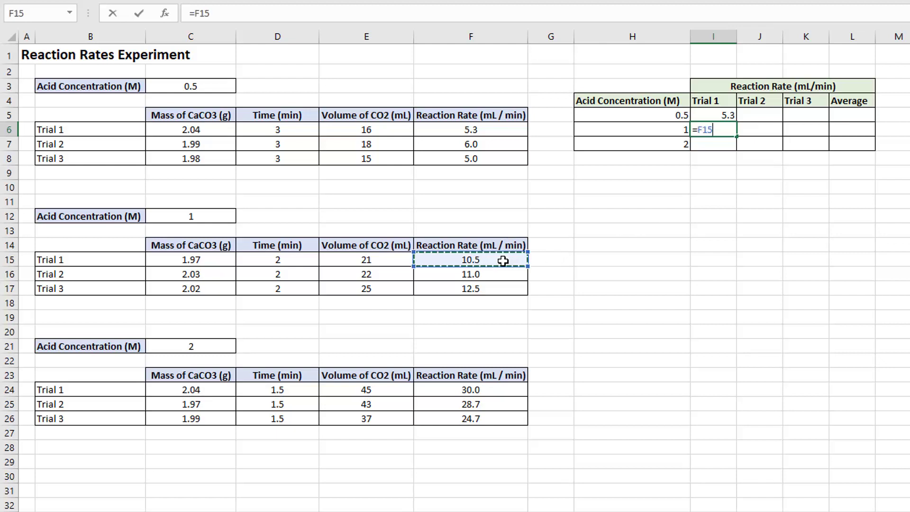
key(Return)
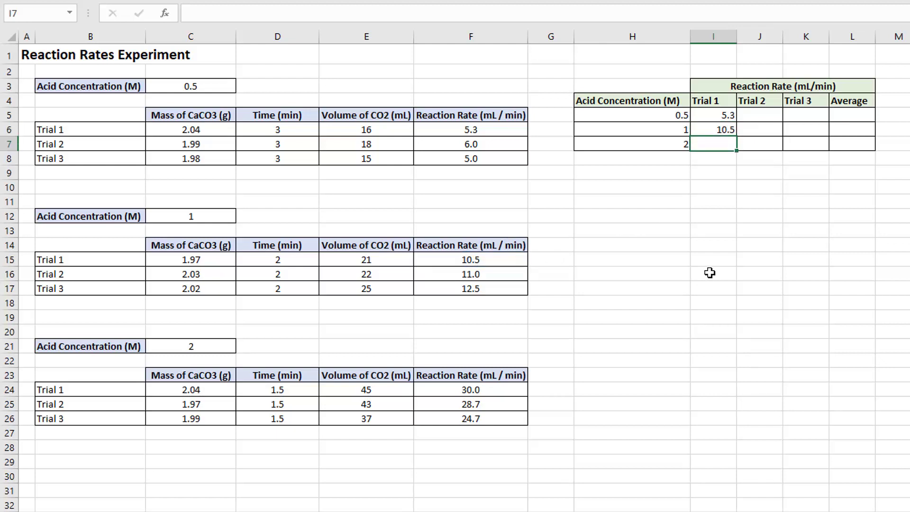
text(=)
click(466, 392)
key(Return)
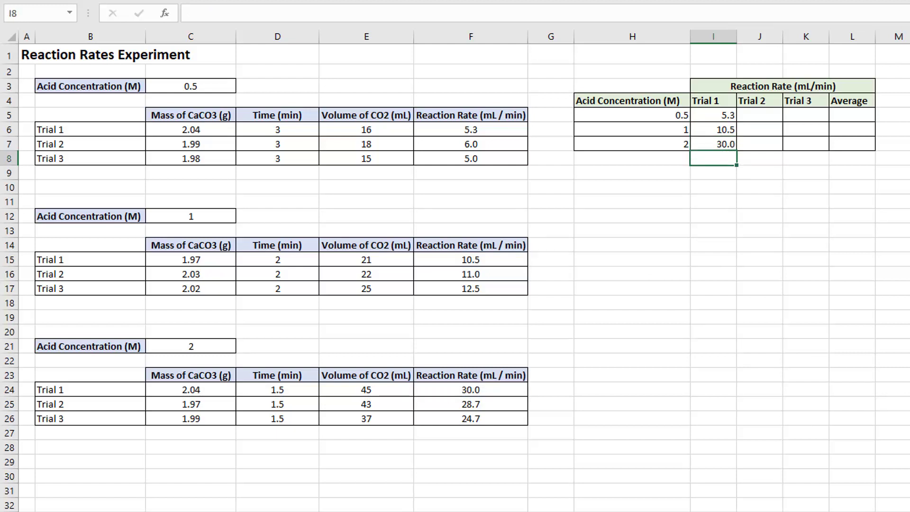
- Link the Trial 2 summary cells J5, J6 and J7 to the Trial 2 reaction rates with =F7, =F16 and =F25
click(770, 113)
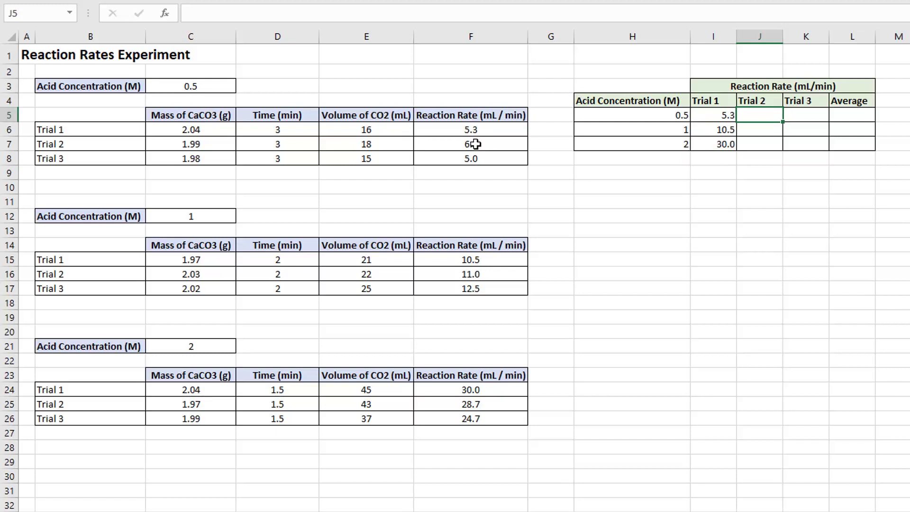
text(=)
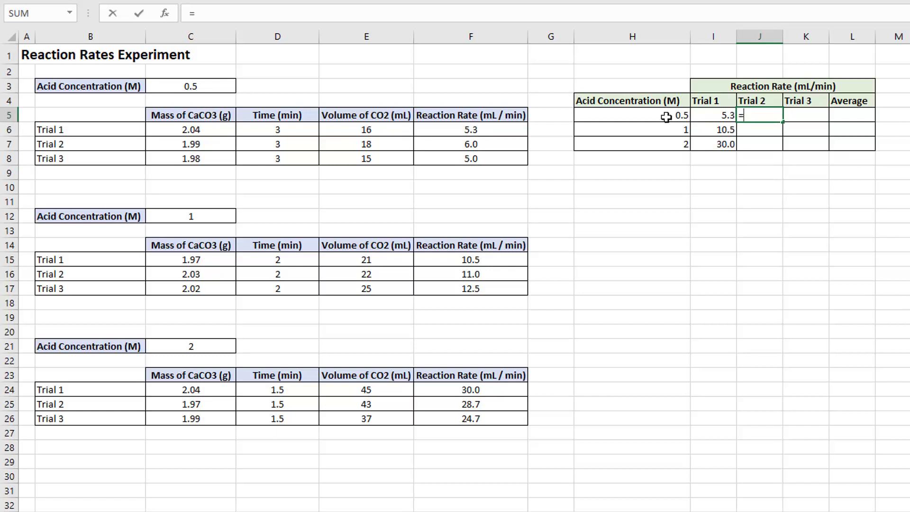
click(476, 144)
key(Return)
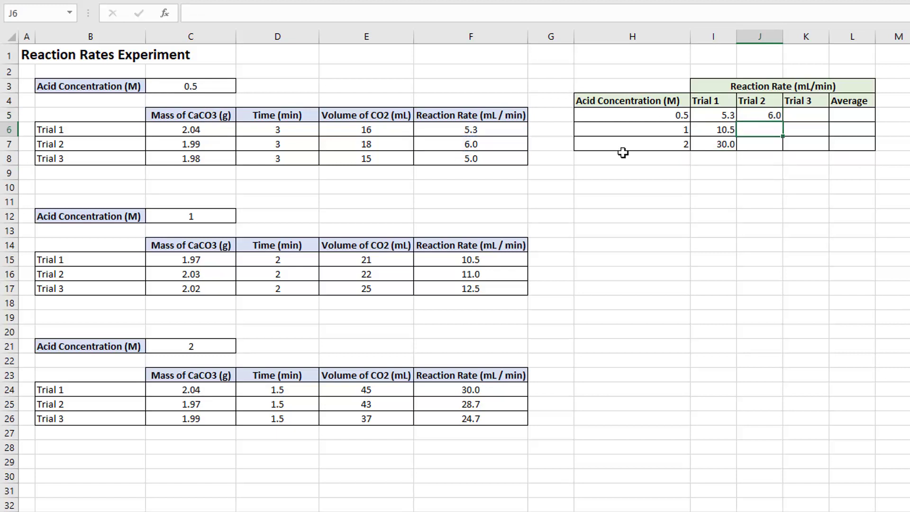
text(=)
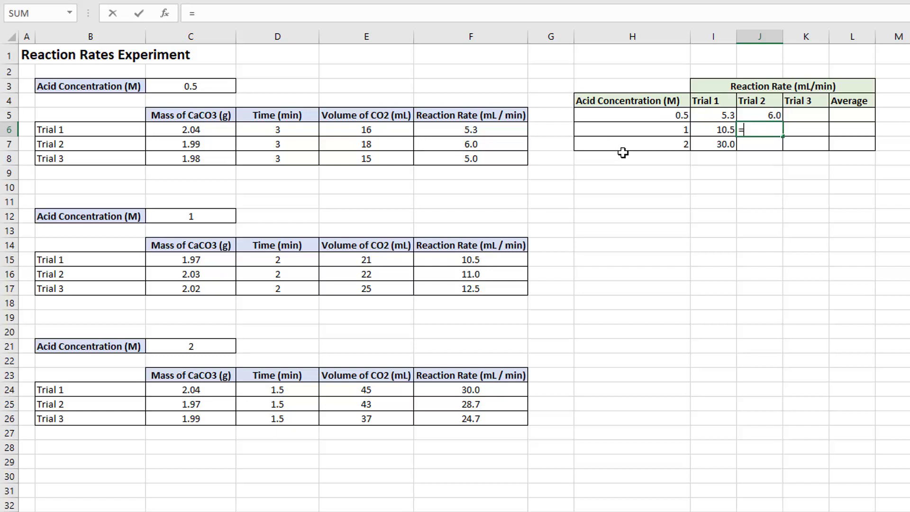
click(490, 274)
key(Return)
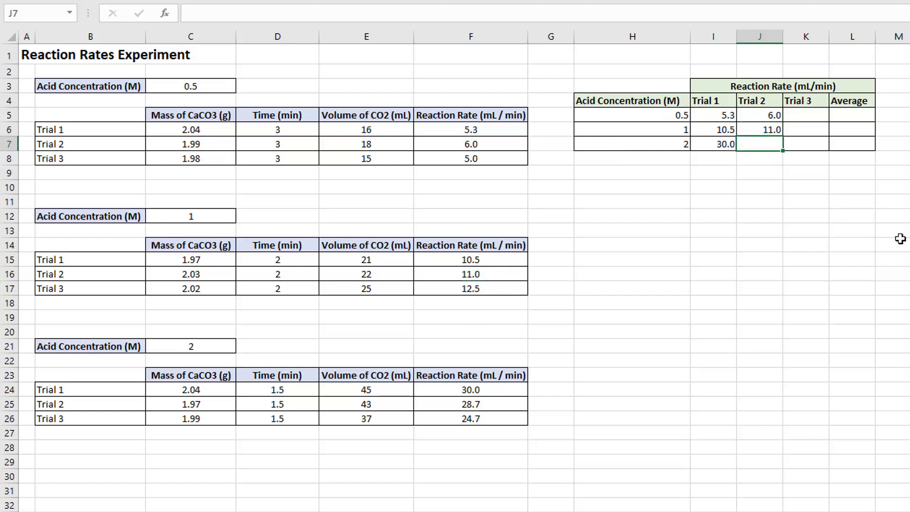
text(=)
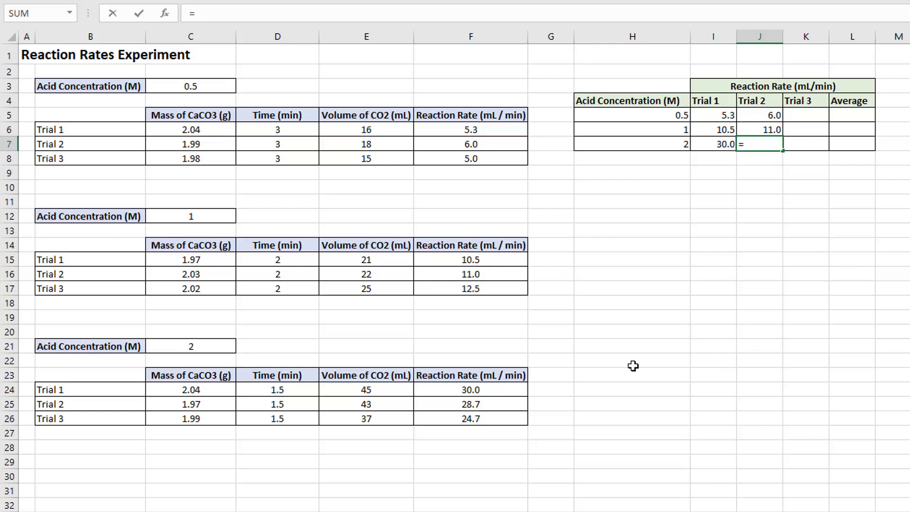
click(502, 406)
key(Return)
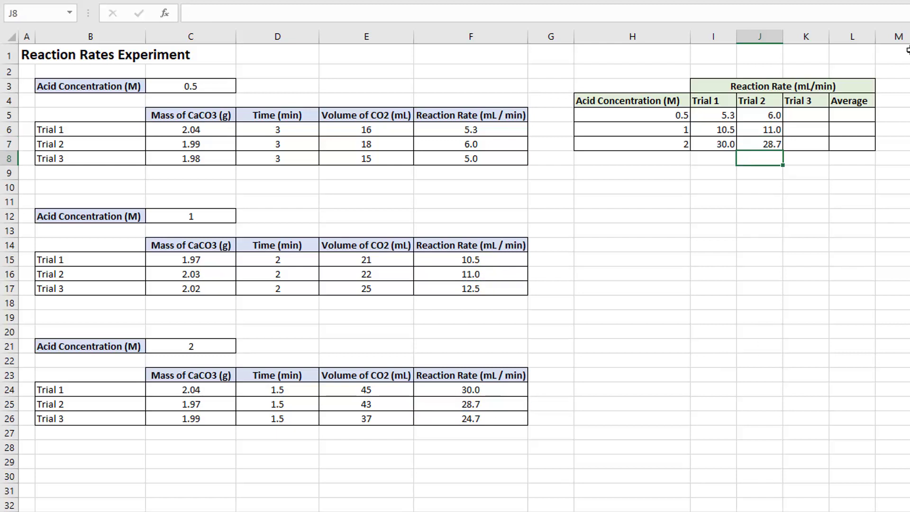
- Link the Trial 3 summary cells K5, K6 and K7 to the Trial 3 reaction rates with =F8, =F17 and =F26
click(821, 115)
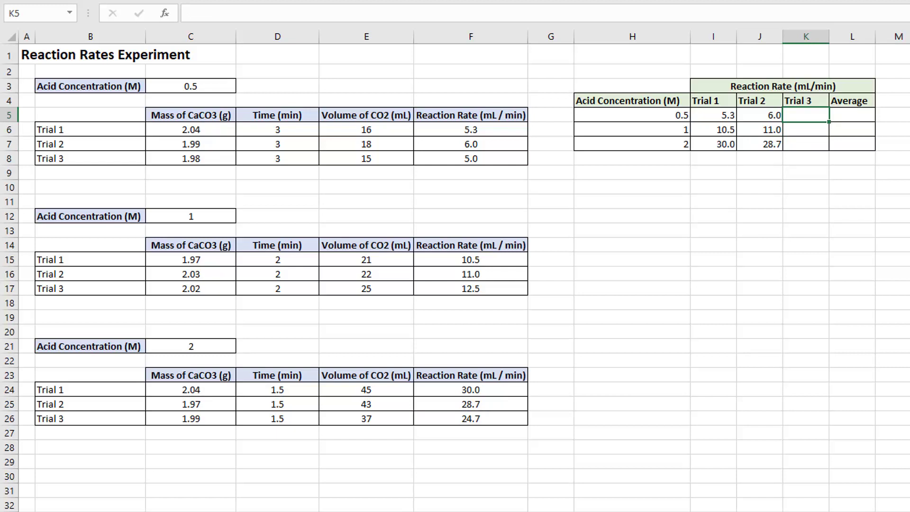
text(=)
click(486, 159)
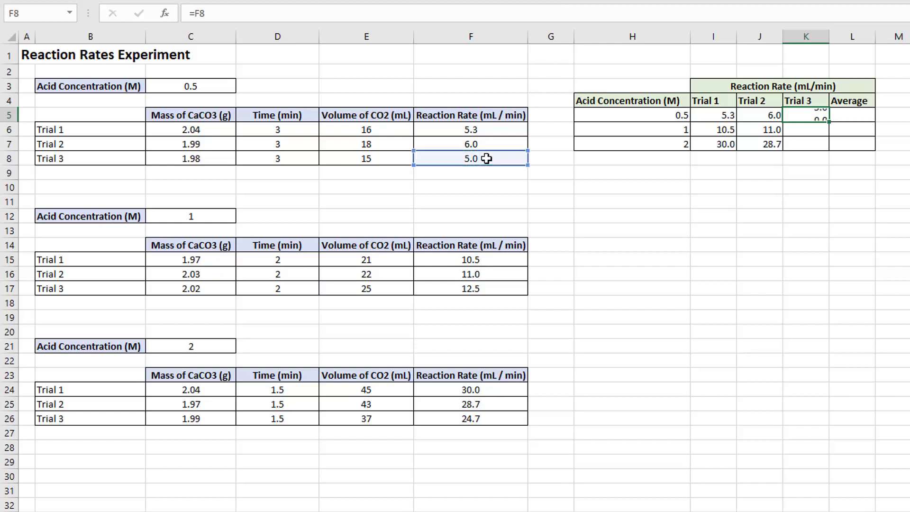
key(Return)
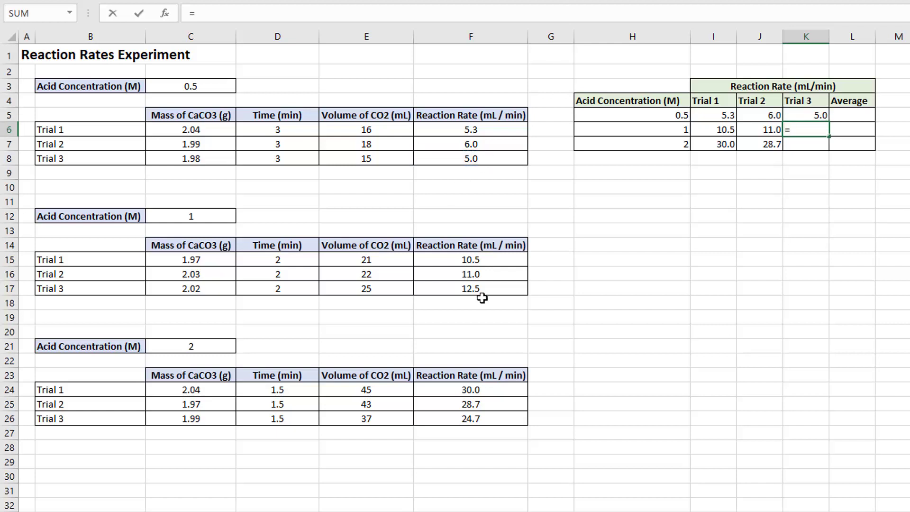
click(489, 286)
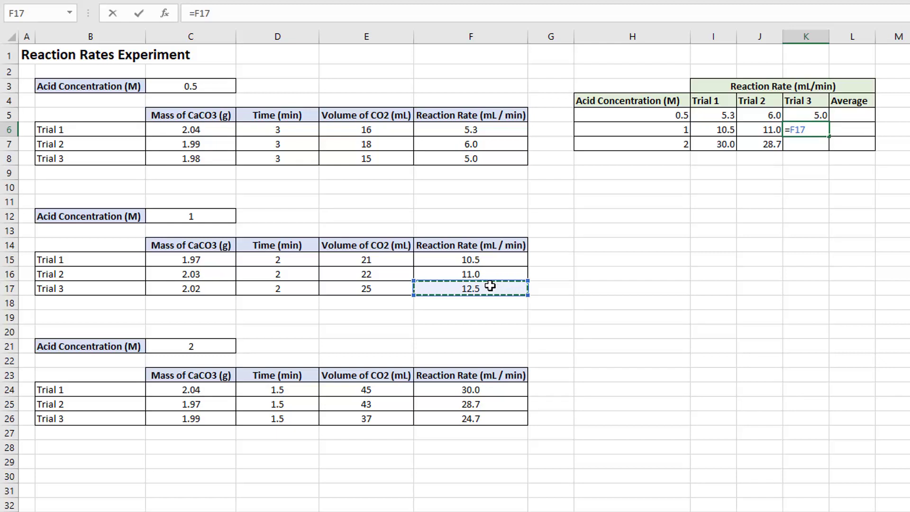
key(Return)
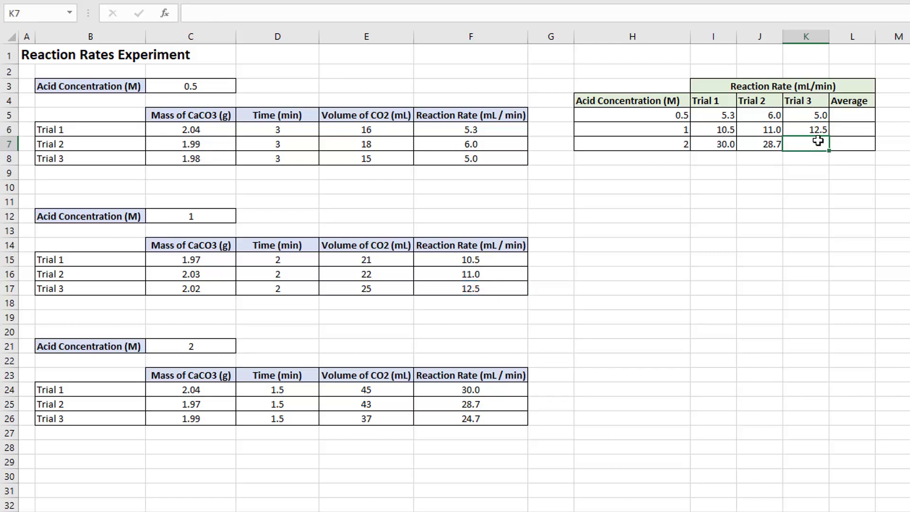
text(=)
click(479, 419)
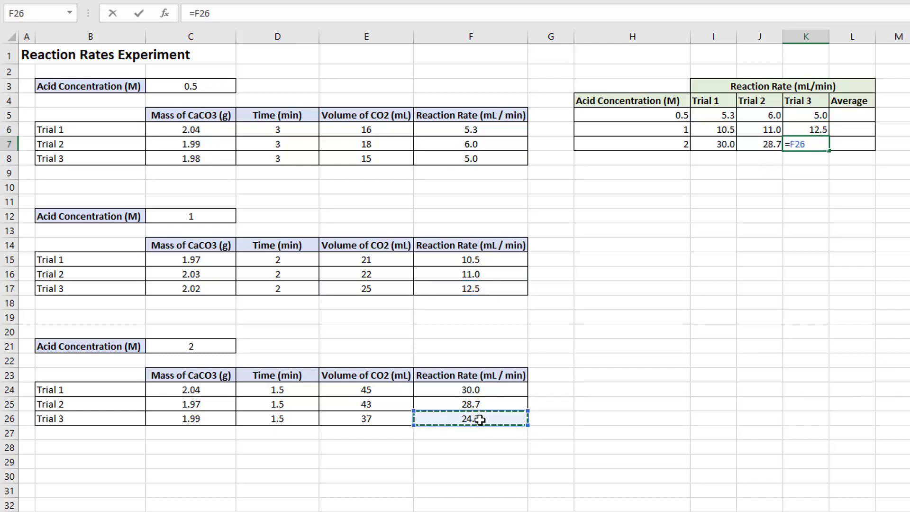
key(ctrl+Return)
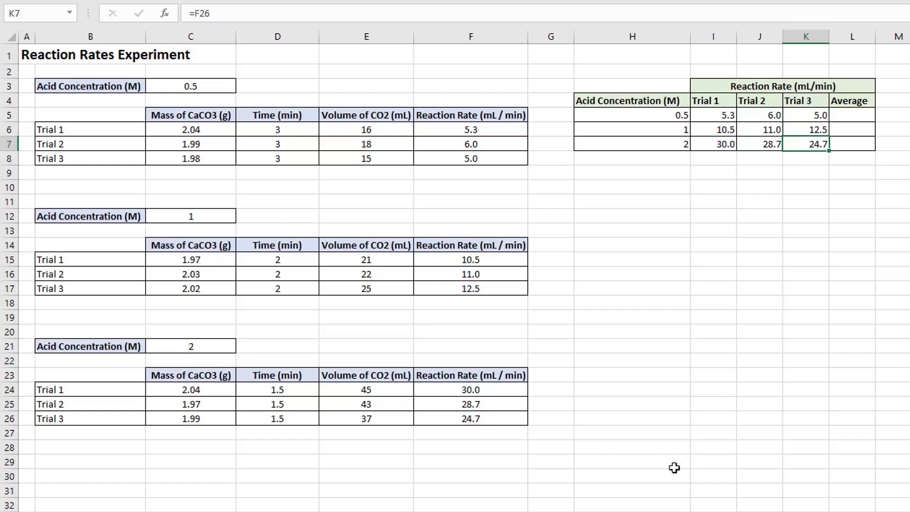
- Calculate the average reaction rate for the 0.5 M concentration in L5 with =average(I5:K5)
click(864, 116)
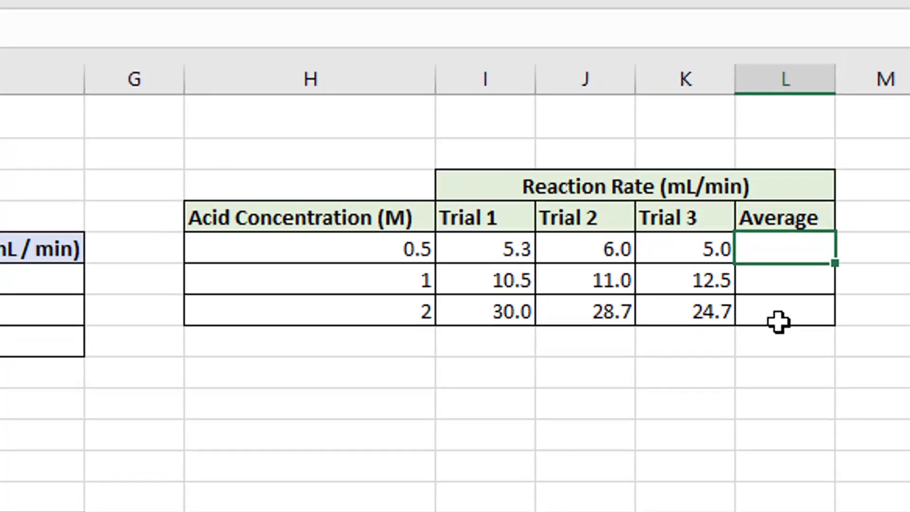
click(511, 257)
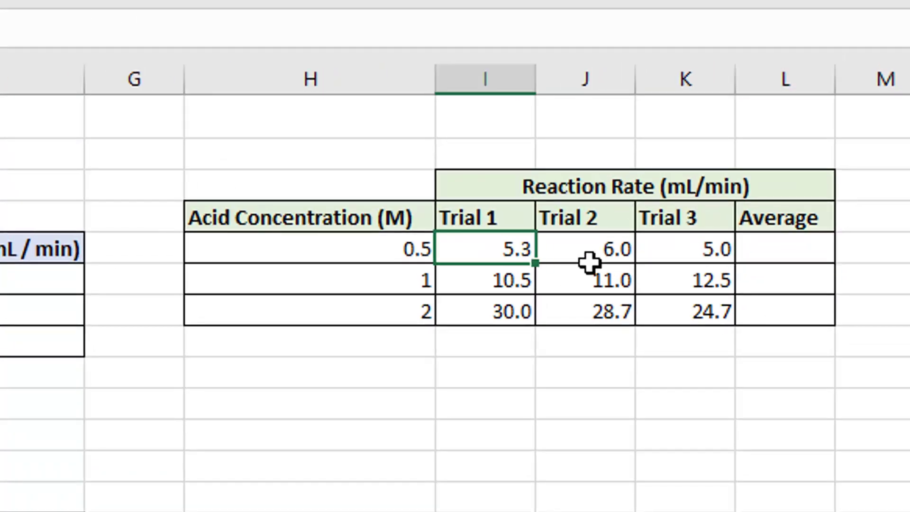
click(628, 248)
click(706, 246)
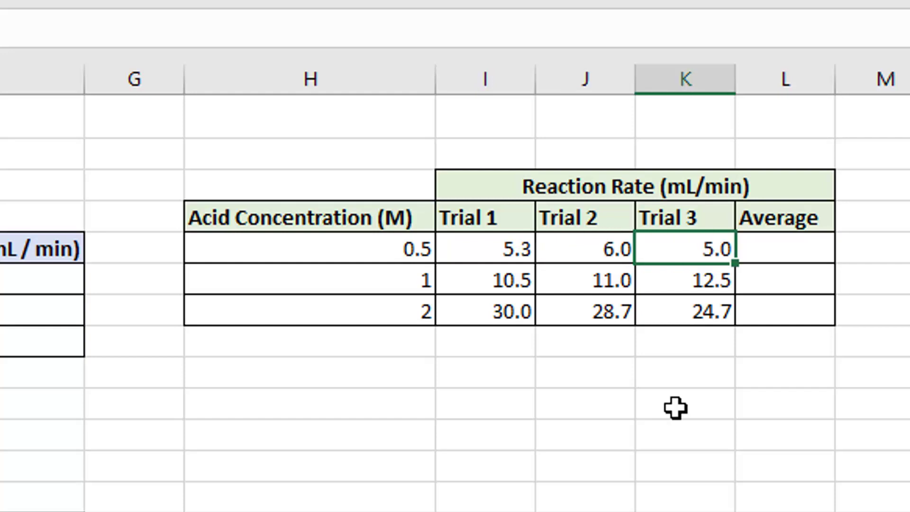
key(Right)
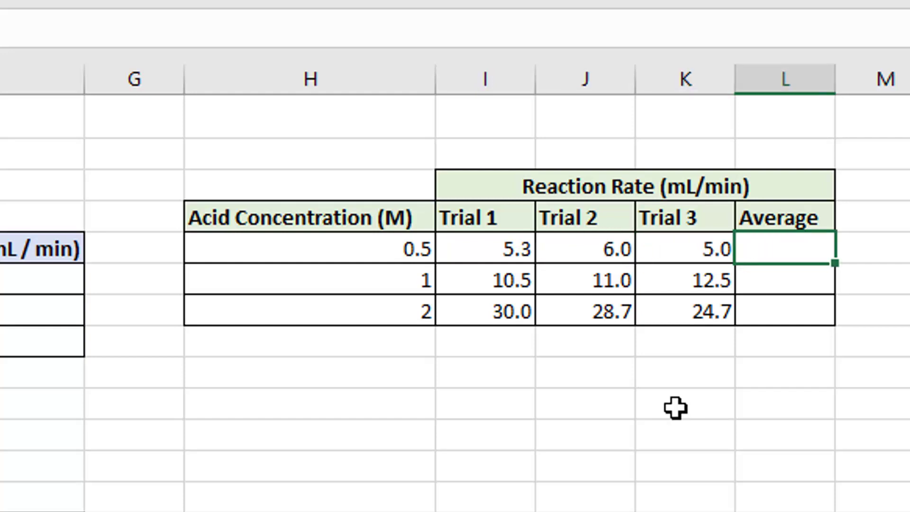
text(=average)
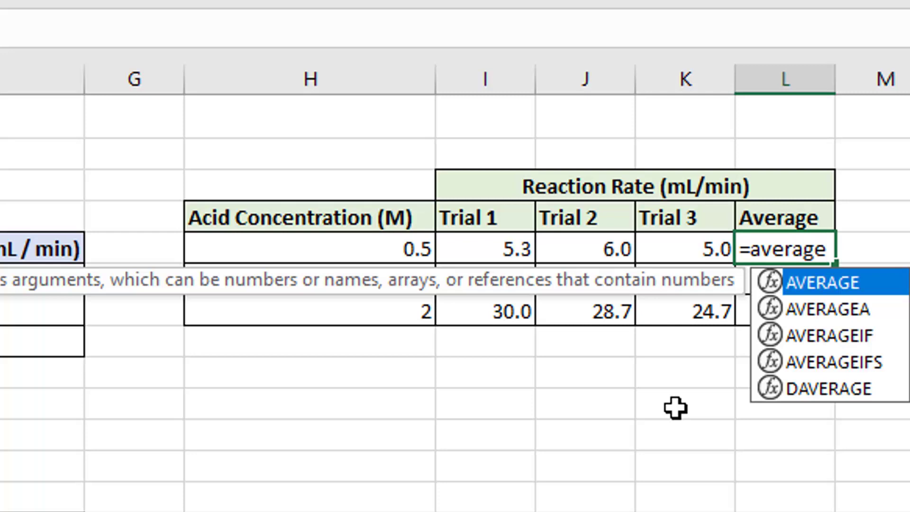
text(()
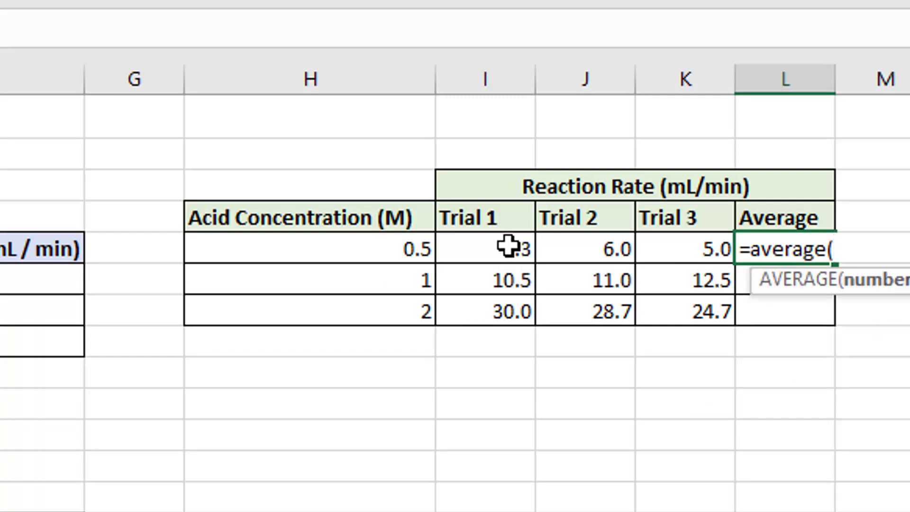
drag(508, 246, 719, 250)
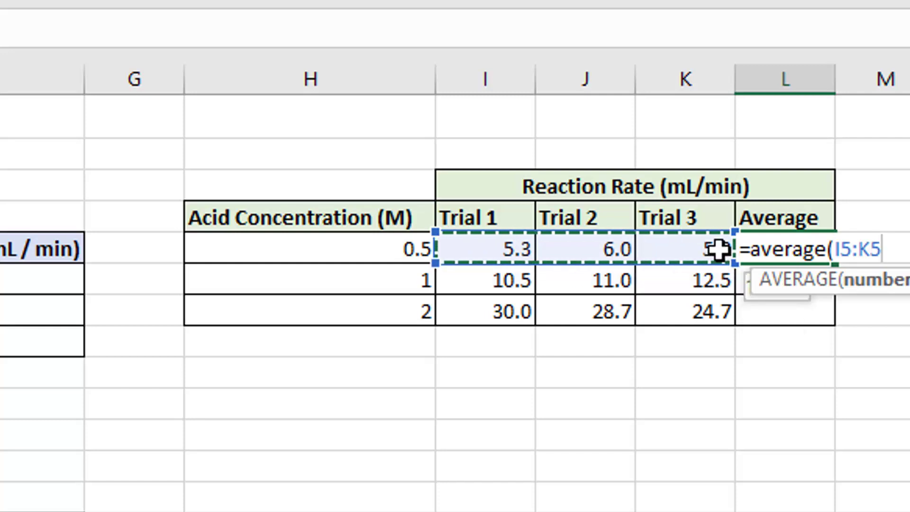
text())
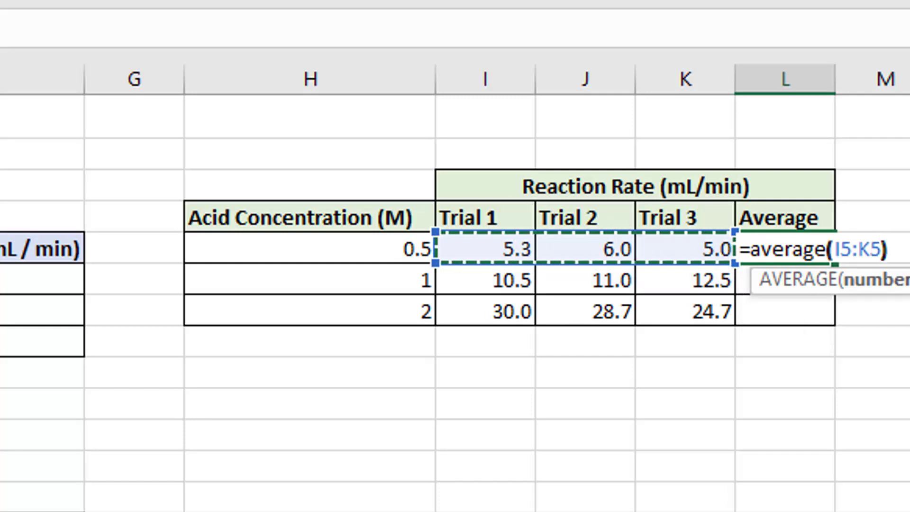
key(Return)
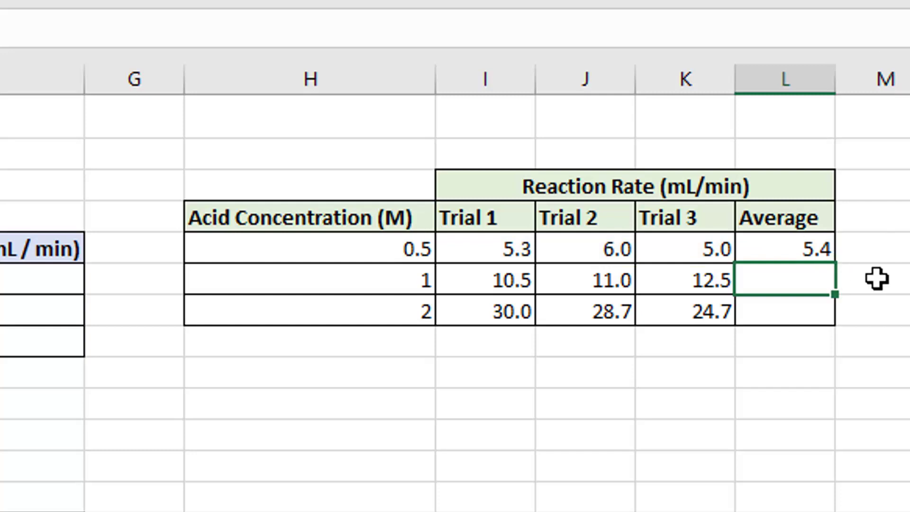
- Calculate the average reaction rate for the 1 M concentration in L6 with =average(I6:K6)
text(=ab)
key(BackSpace)
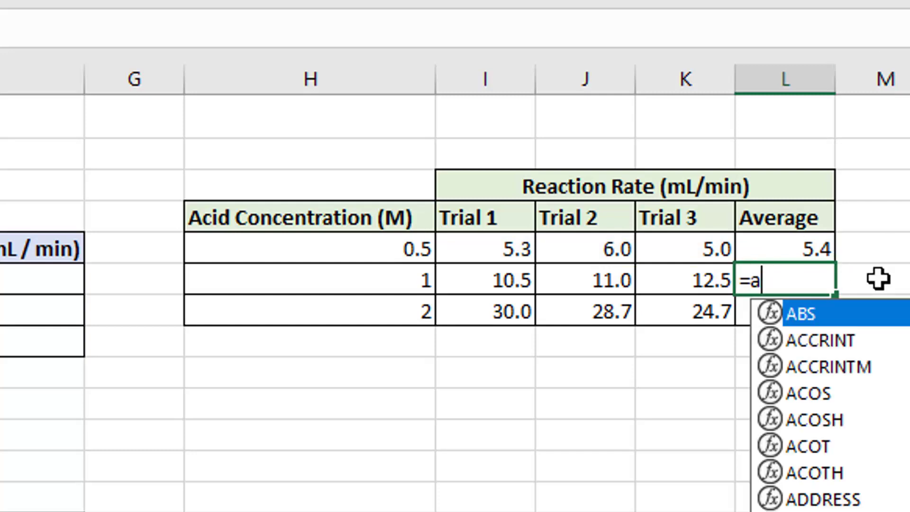
text(verage)
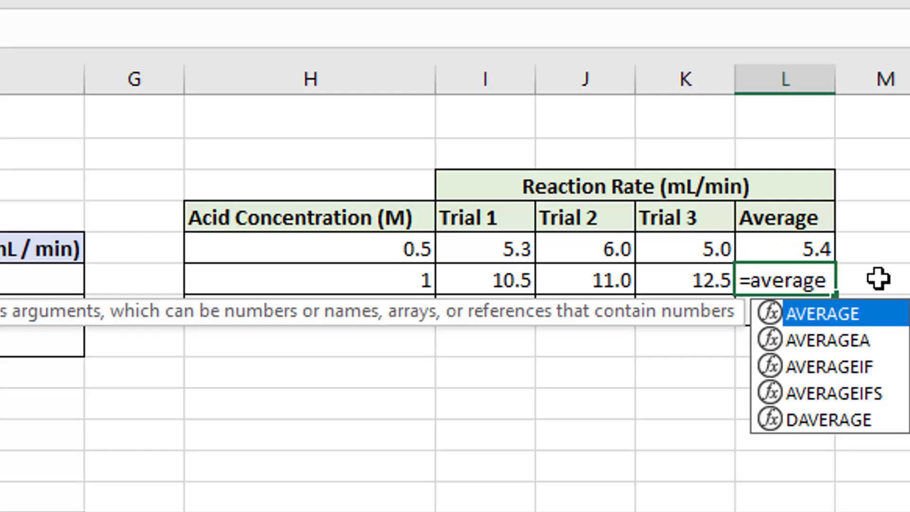
text(()
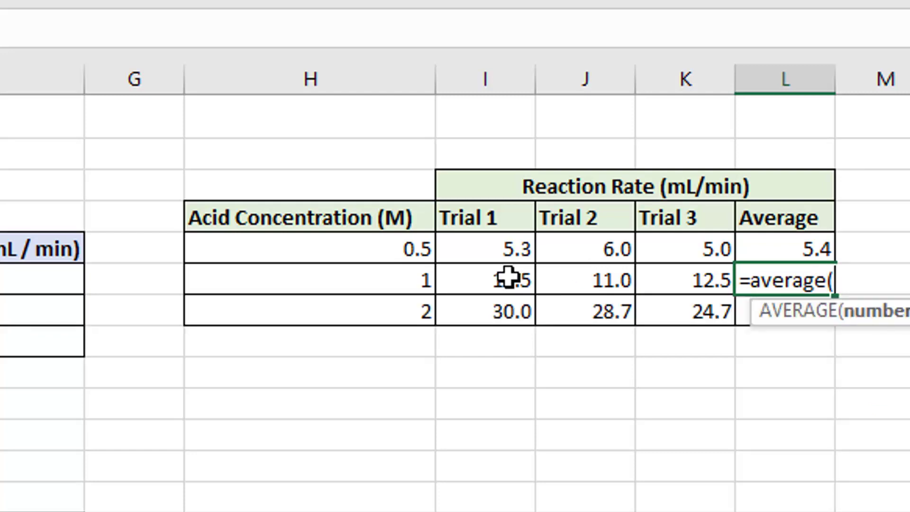
drag(500, 279, 709, 290)
text())
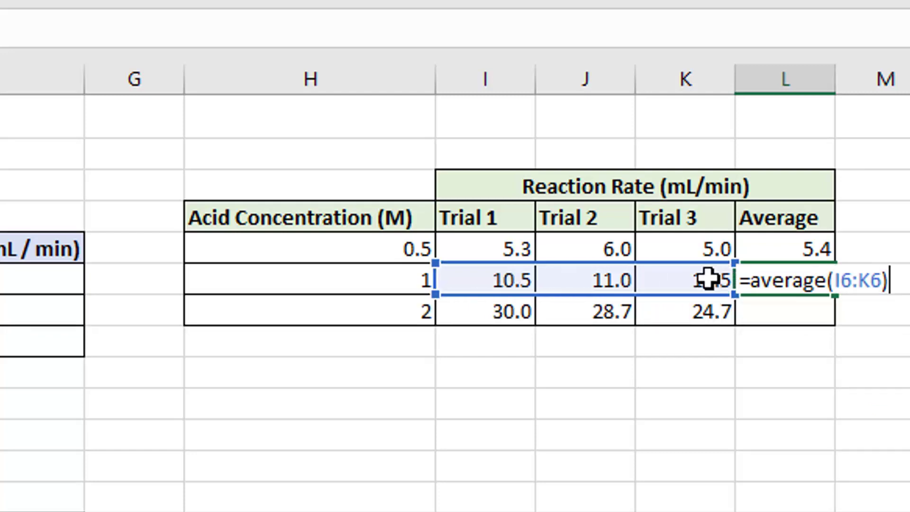
key(Return)
- Calculate the average reaction rate for the 2 M concentration in L7 with =average(I7:K7)
text(=aver)
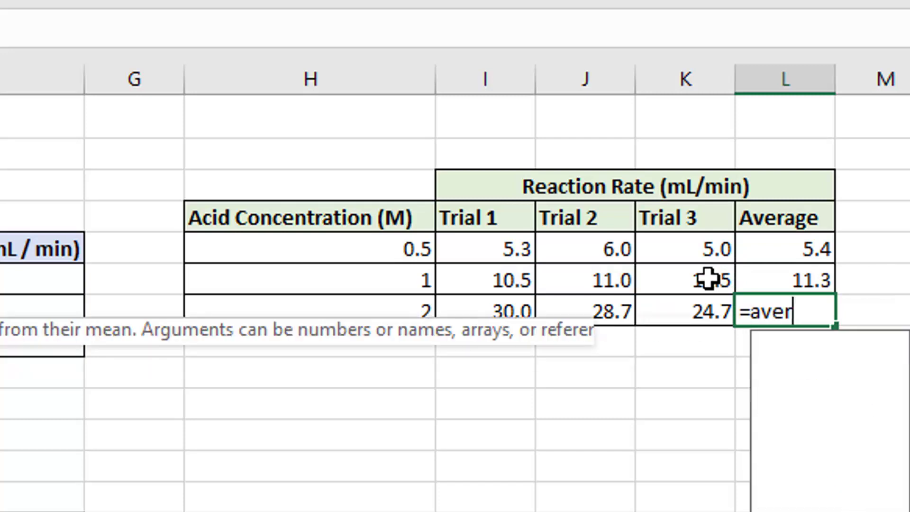
text(age()
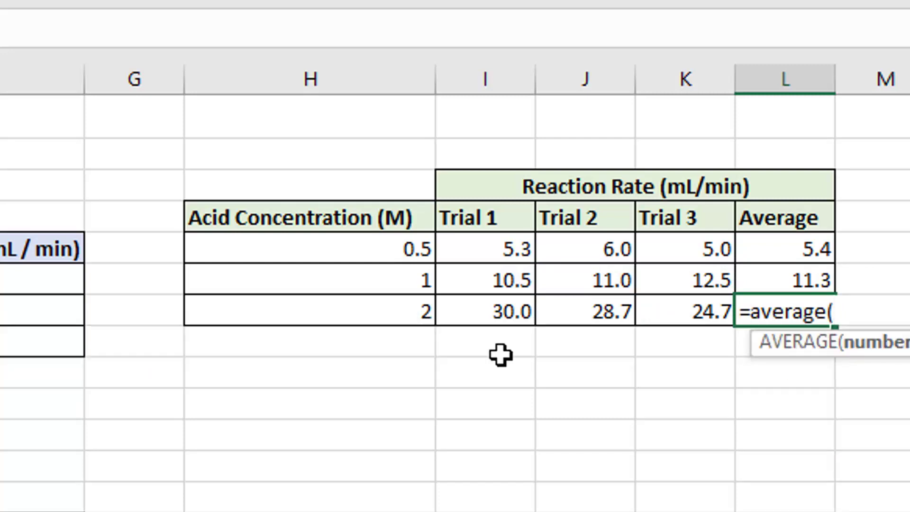
drag(502, 315, 691, 308)
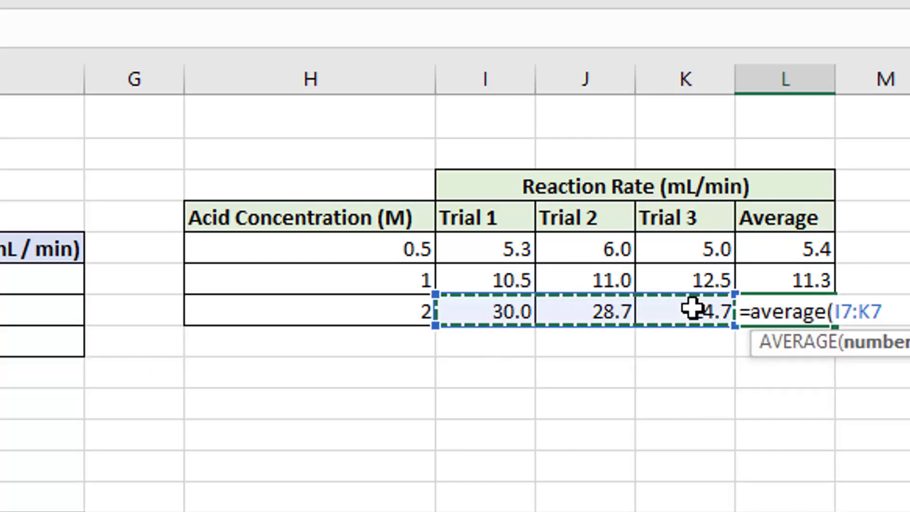
text())
key(Return)
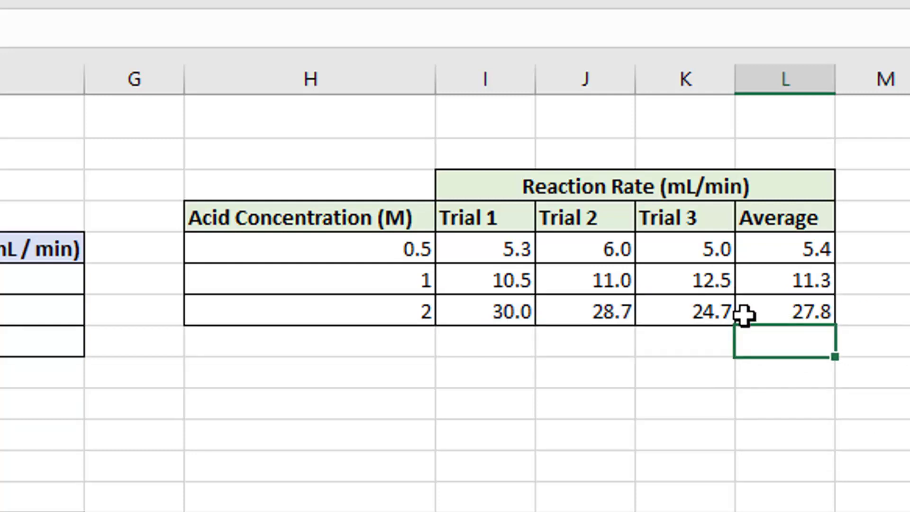
- Review the average reaction rates in L5 to L7 and the acid concentrations in H5 to H7 as data for a graph
click(775, 249)
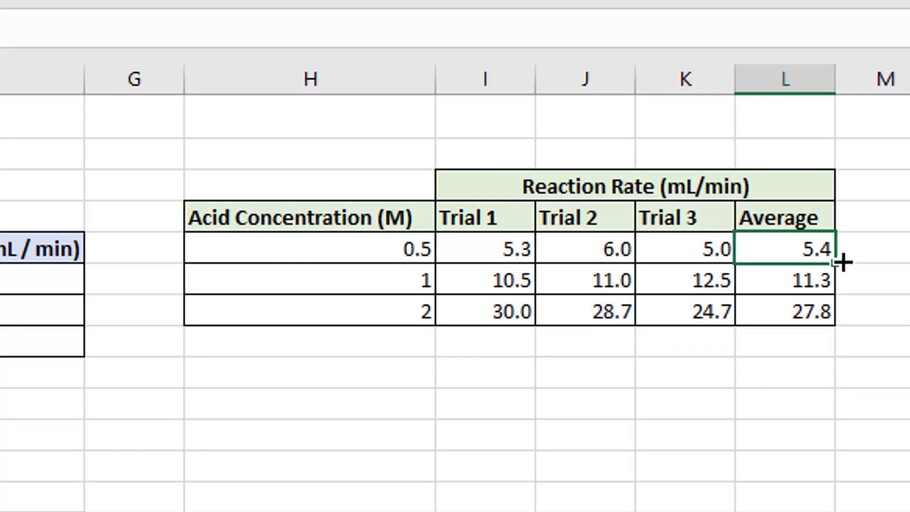
click(803, 287)
click(804, 311)
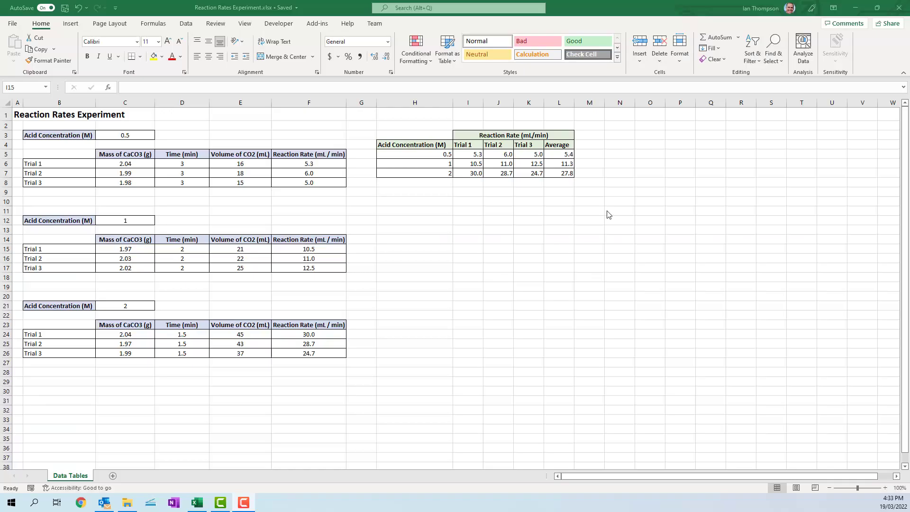
click(468, 248)
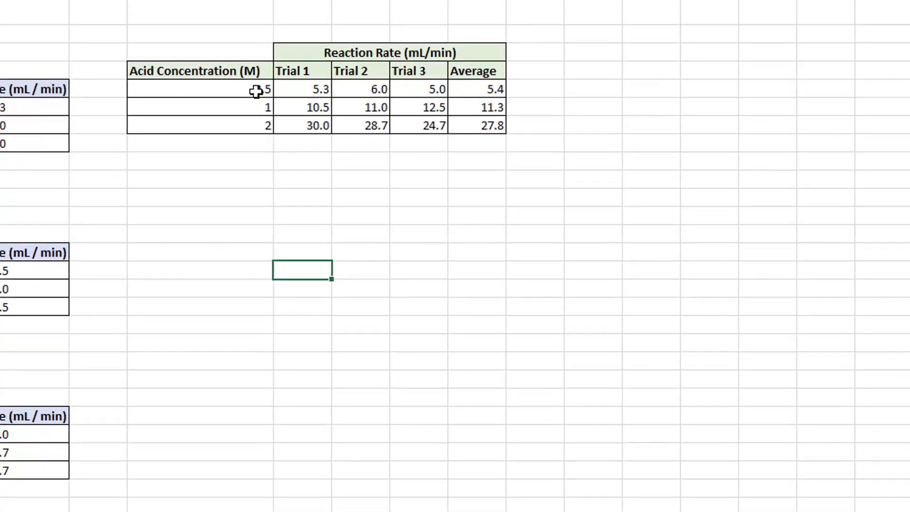
drag(254, 92, 255, 126)
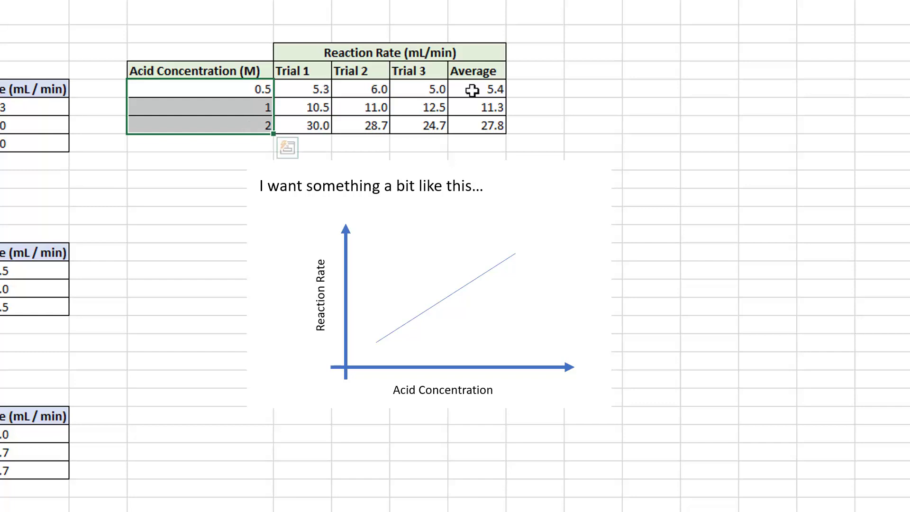
drag(471, 89, 479, 133)
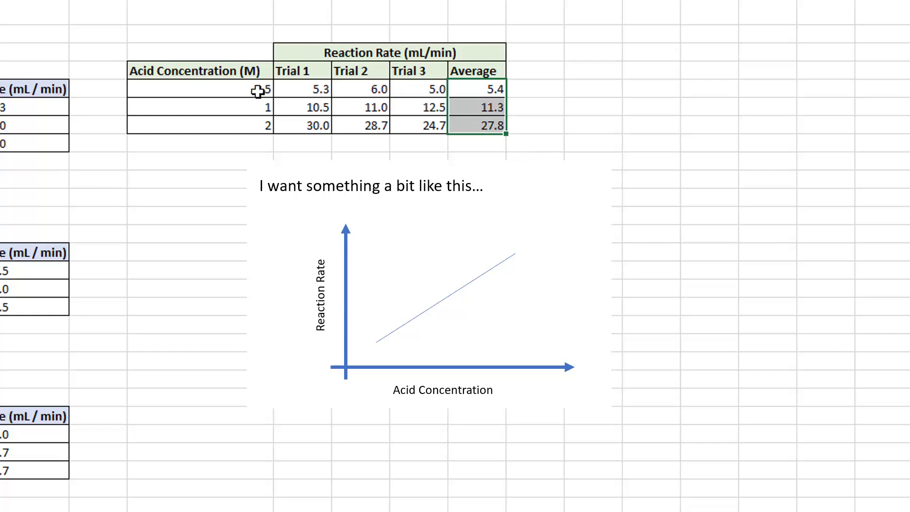
drag(256, 89, 268, 125)
drag(479, 87, 484, 128)
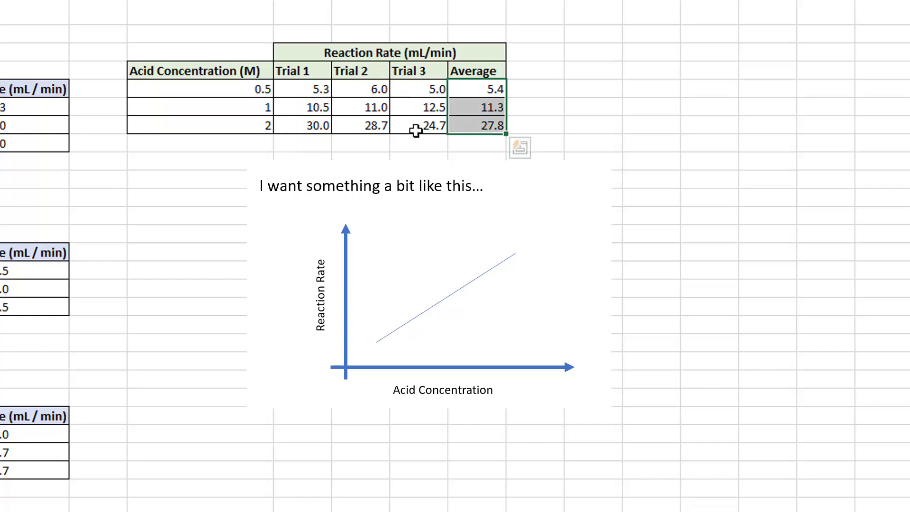
click(378, 195)
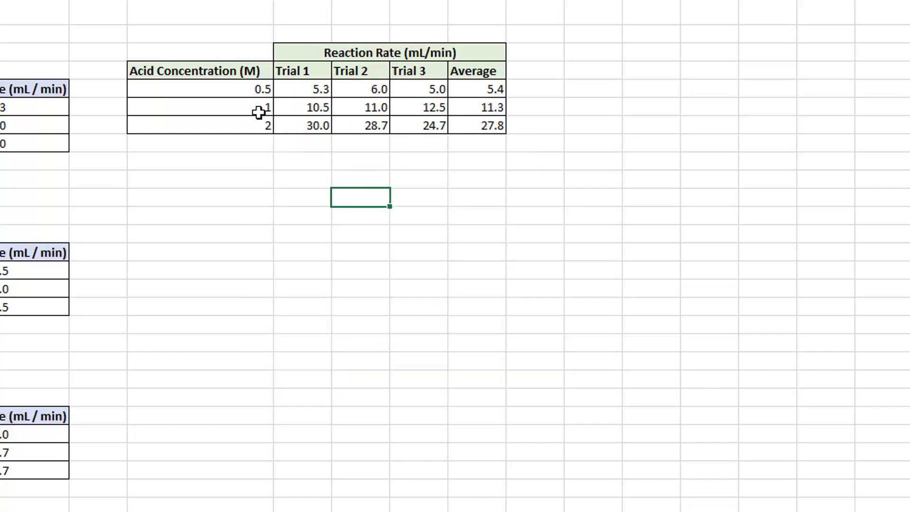
- Insert a markers-only Scatter chart of acid concentrations H5:H7 against average rates L5:L7 and place it just below the summary table
drag(223, 89, 229, 129)
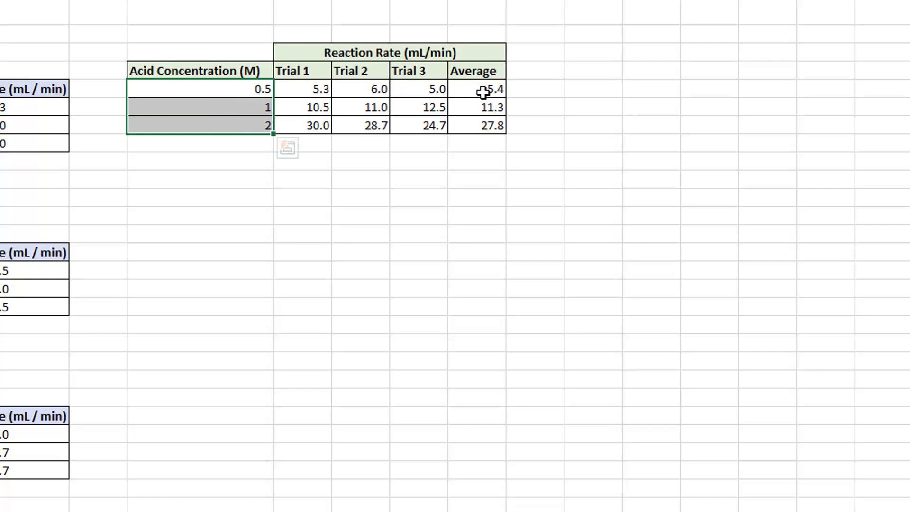
ctrl+drag(488, 87, 488, 128)
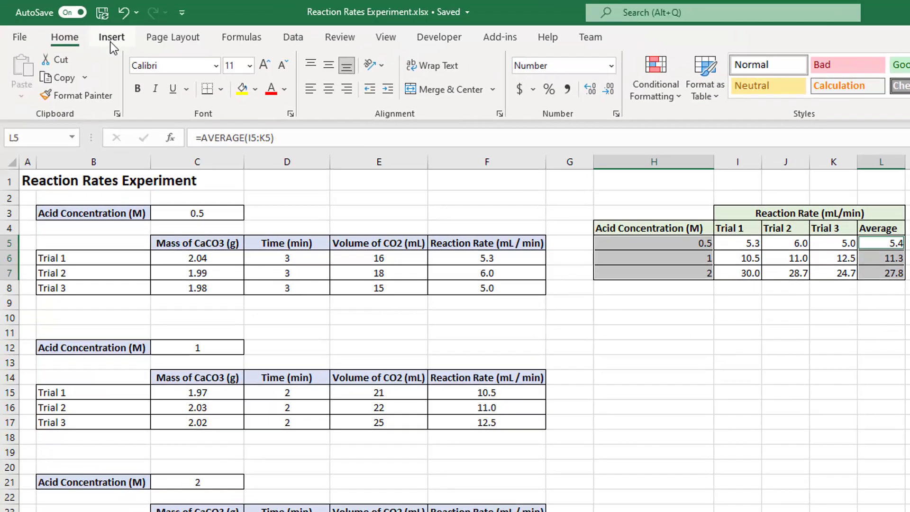
click(110, 40)
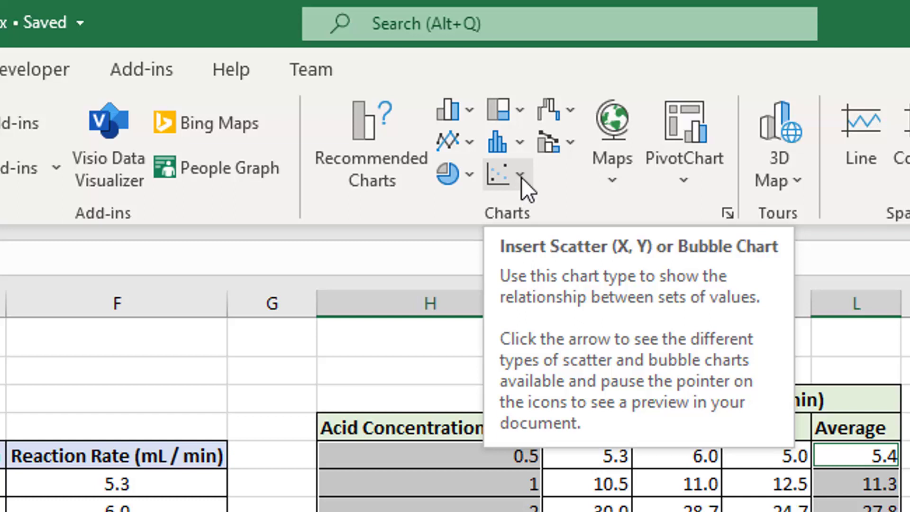
click(521, 177)
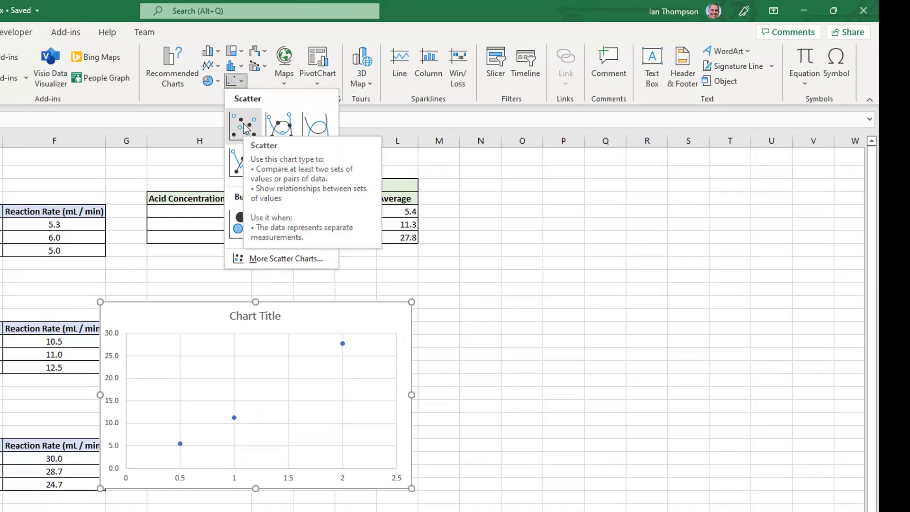
click(245, 128)
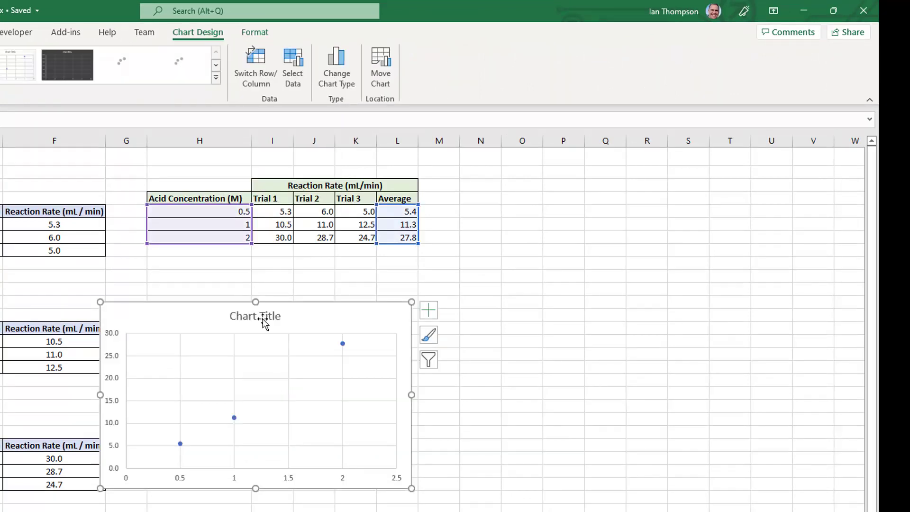
mouse_move(305, 309)
mouse_down()
mouse_move(368, 284)
mouse_move(348, 304)
mouse_move(348, 280)
mouse_move(354, 286)
mouse_up()
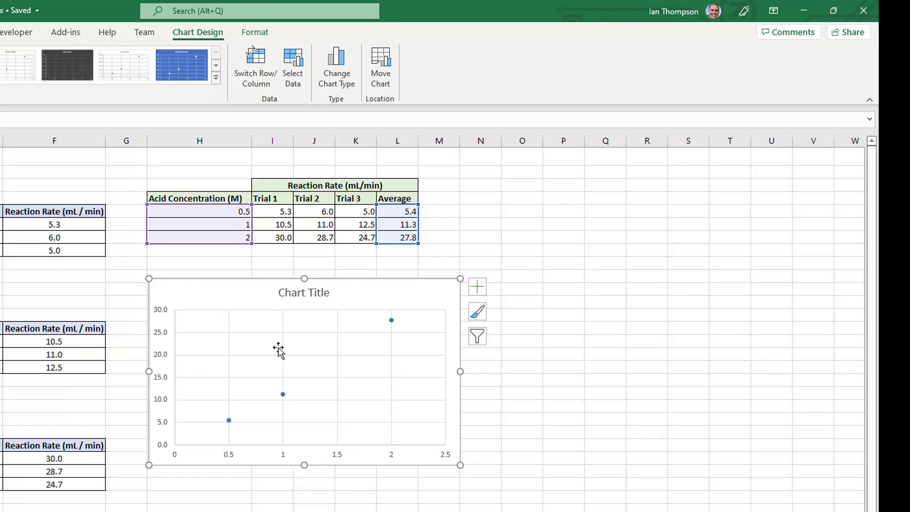
click(286, 295)
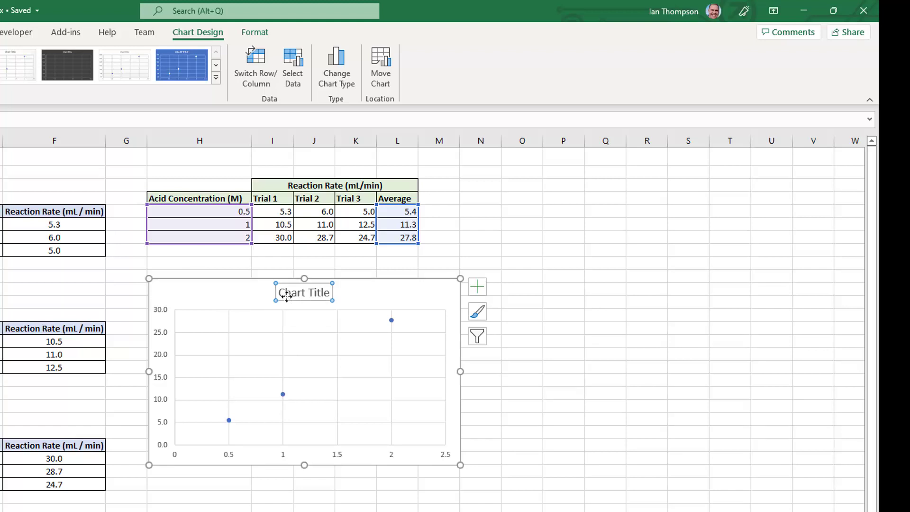
click(333, 254)
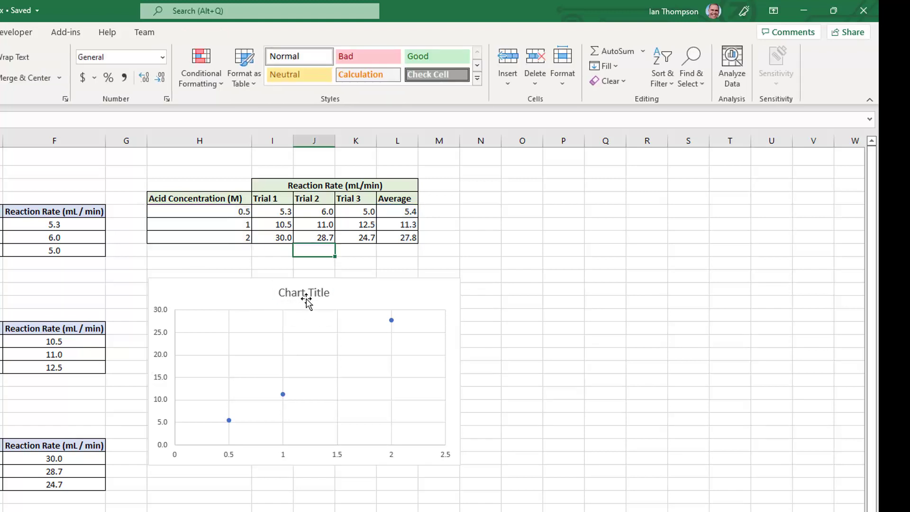
click(306, 297)
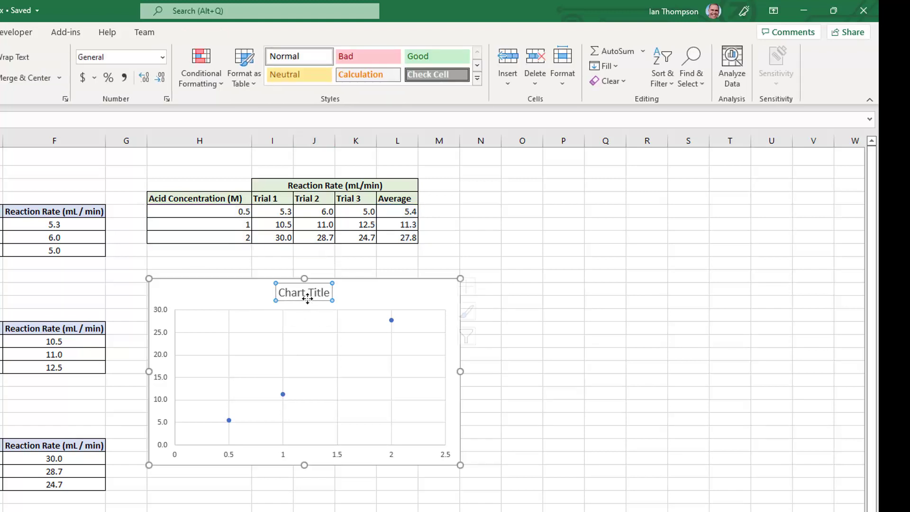
click(282, 352)
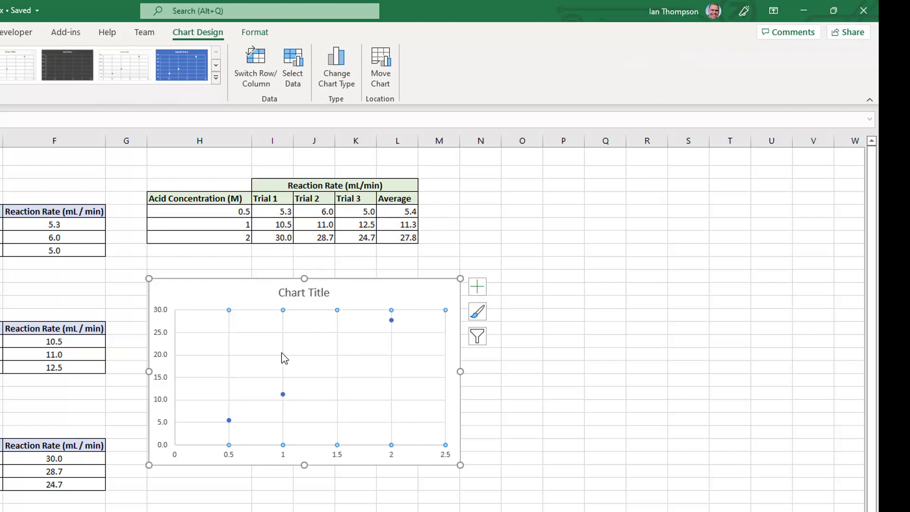
click(161, 356)
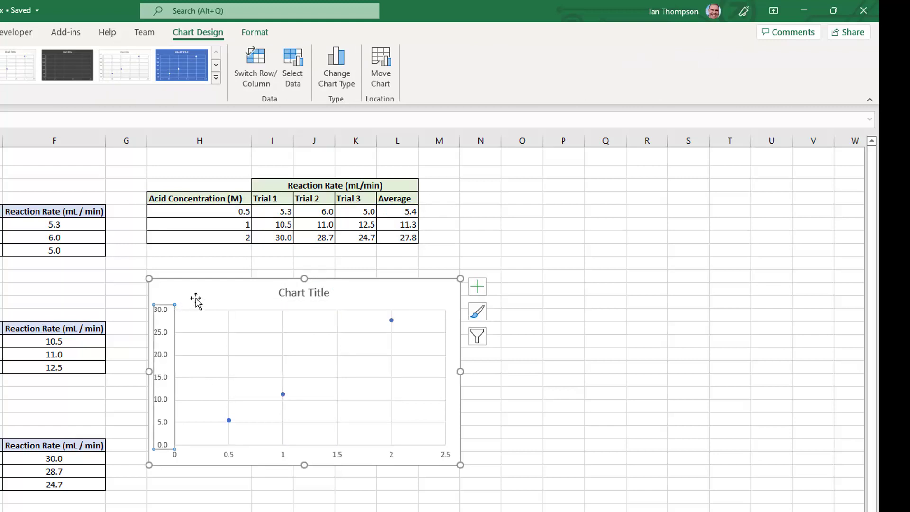
click(164, 264)
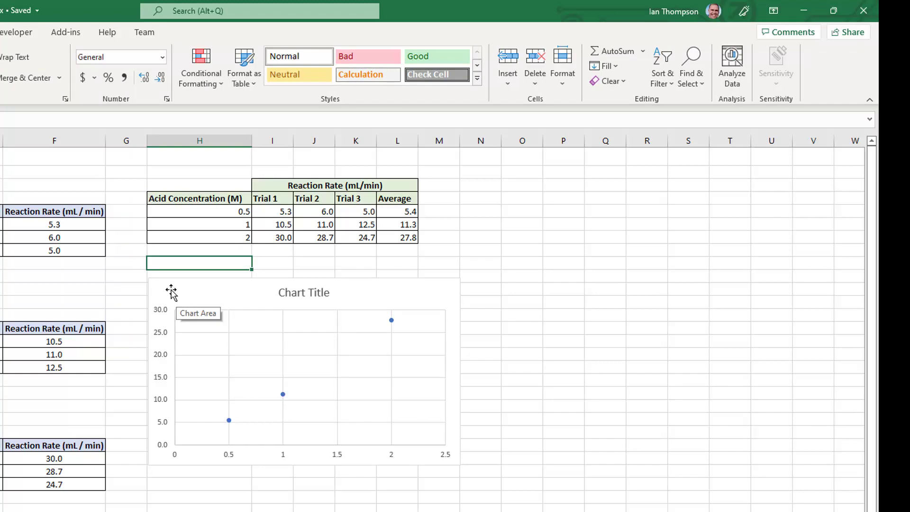
- Enlarge the scatter chart slightly in width and height, keeping it aligned beneath the summary table
click(417, 286)
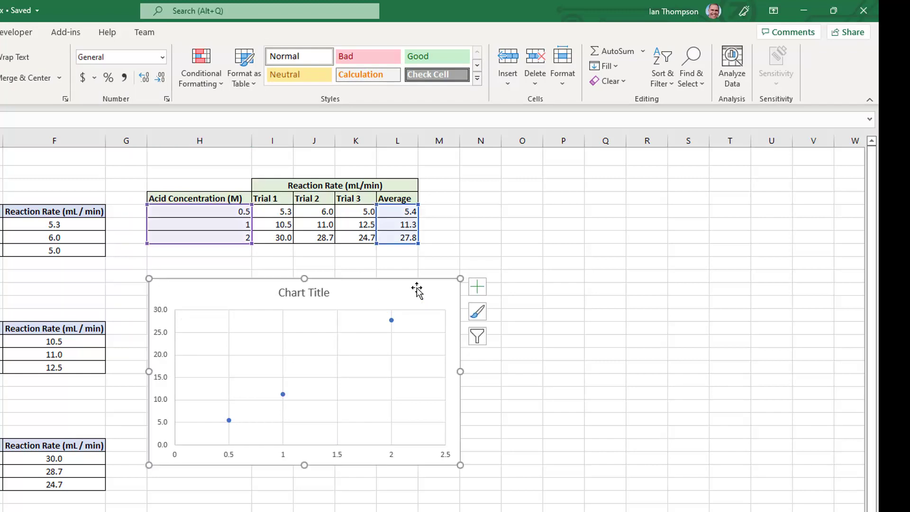
mouse_move(417, 289)
mouse_down()
mouse_move(414, 325)
mouse_move(532, 307)
mouse_move(411, 325)
mouse_move(457, 300)
mouse_move(380, 308)
mouse_move(417, 292)
mouse_move(413, 286)
mouse_move(412, 300)
mouse_move(414, 288)
mouse_up()
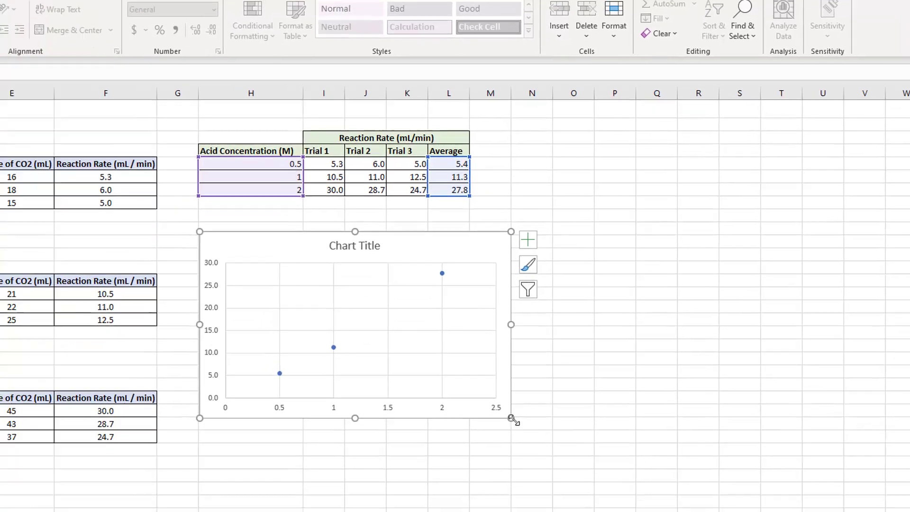
drag(513, 420, 519, 441)
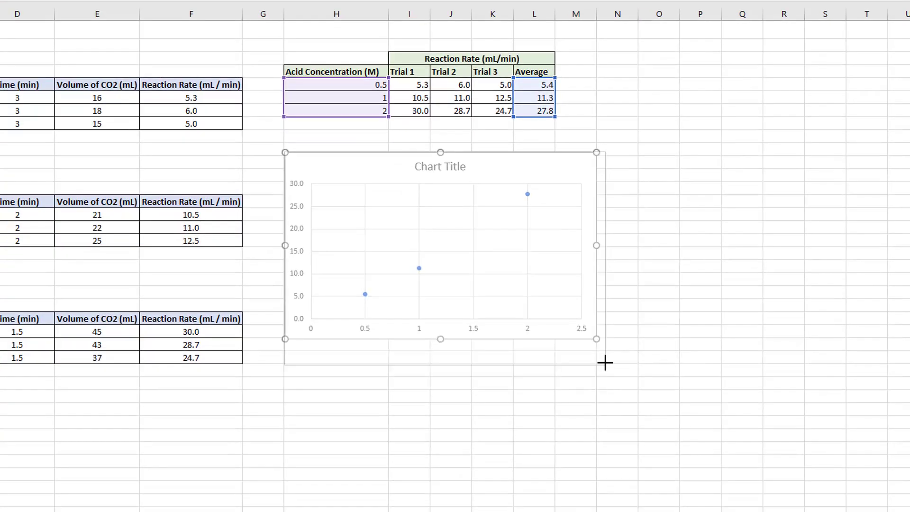
drag(605, 363, 605, 364)
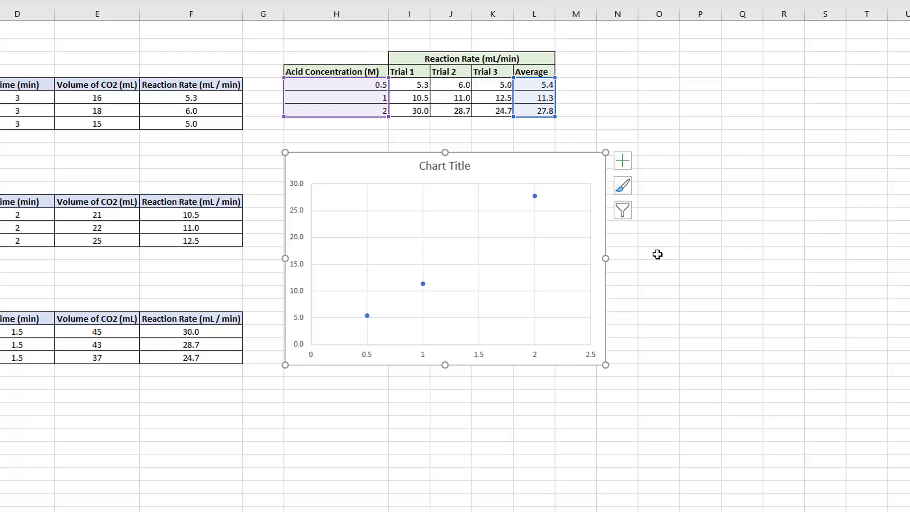
- Replace the placeholder chart title with "Reaction Rates Depending on Acid Concentration"
click(435, 169)
click(435, 169)
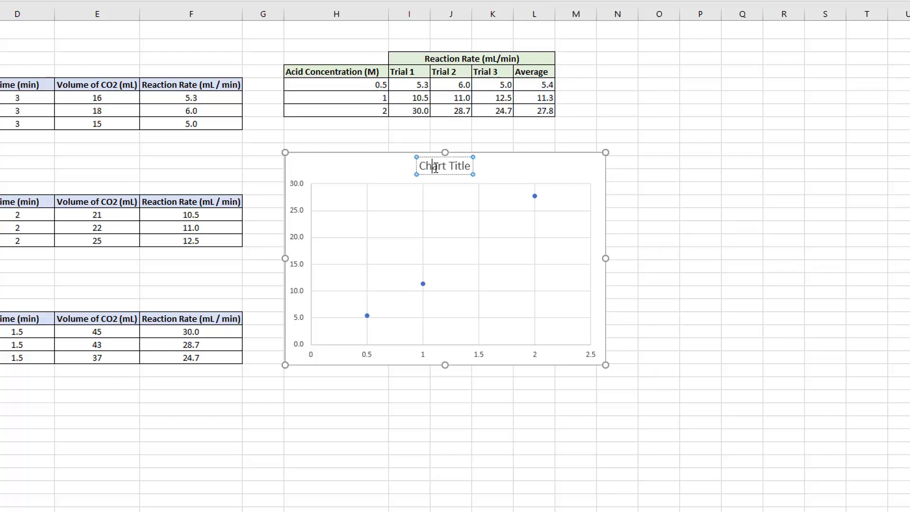
key(ctrl+a)
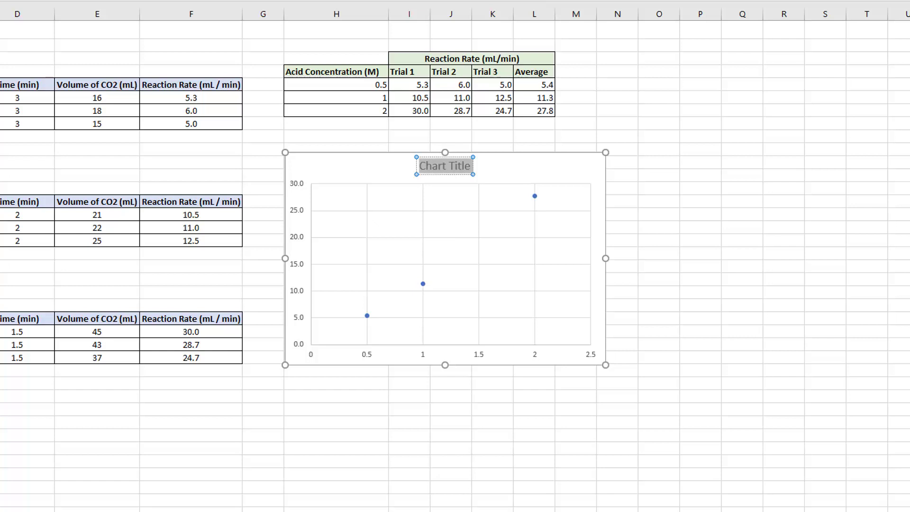
text(Reaction Ra)
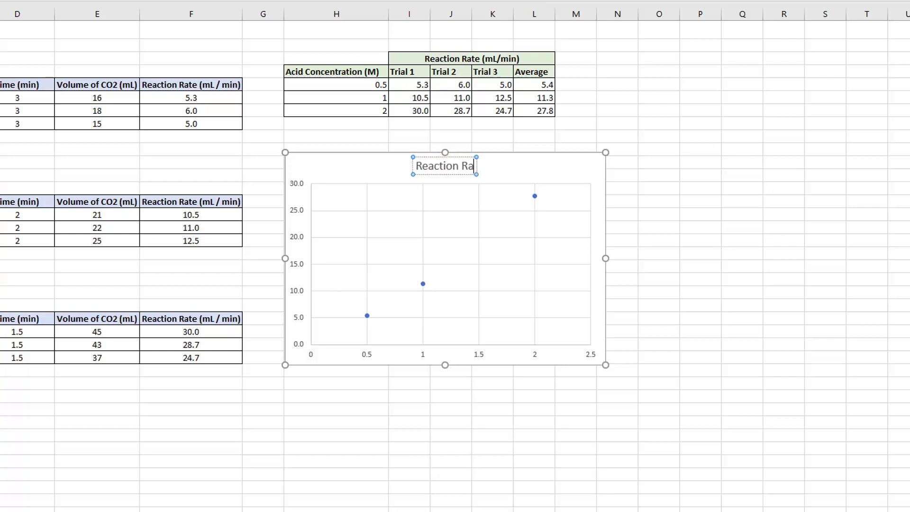
text(tes)
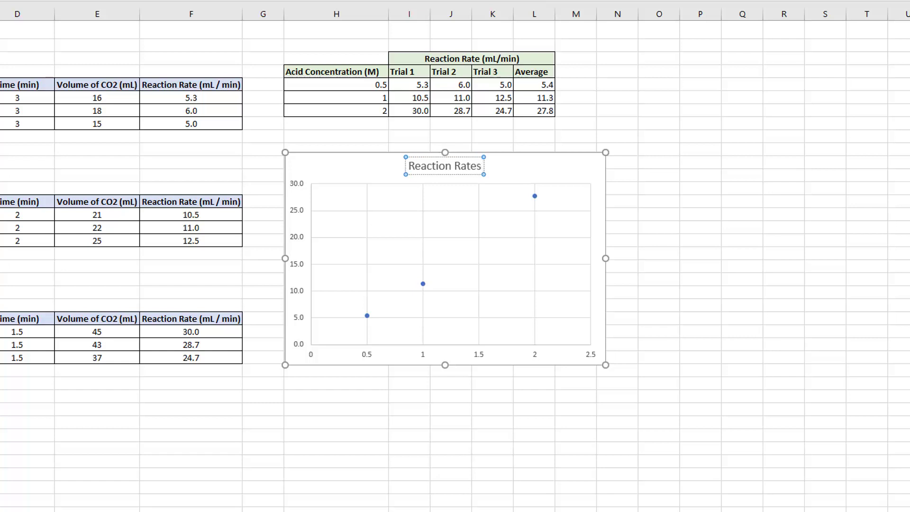
text( Dempending)
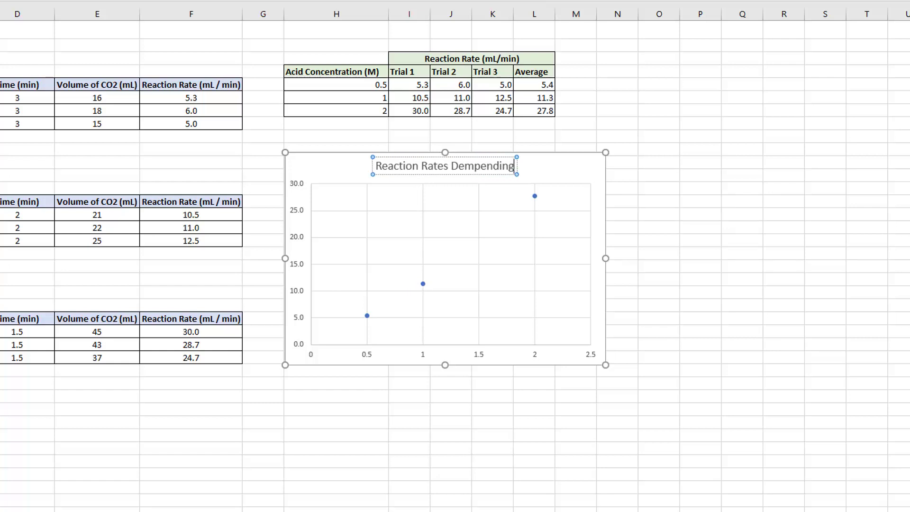
key(BackSpace)
key(BackSpace)
key(BackSpace)
key(BackSpace)
key(BackSpace)
key(BackSpace)
key(BackSpace)
key(BackSpace)
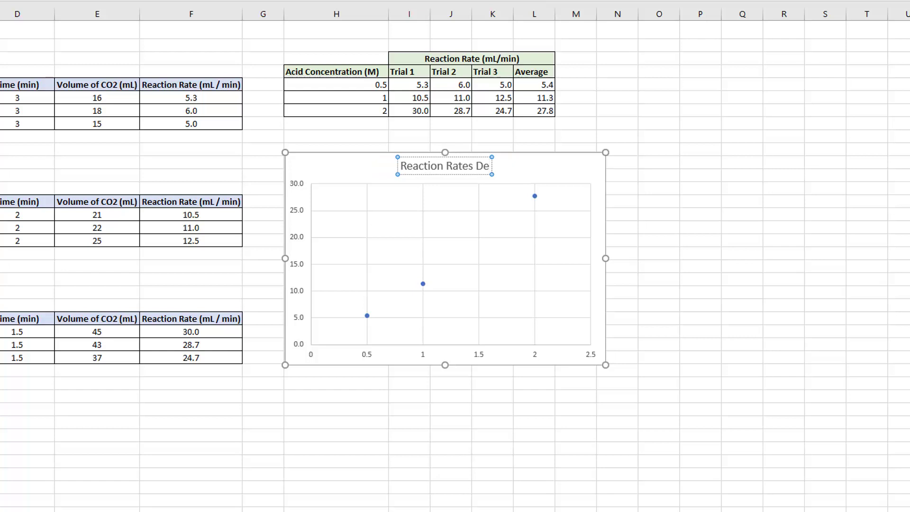
text(pen)
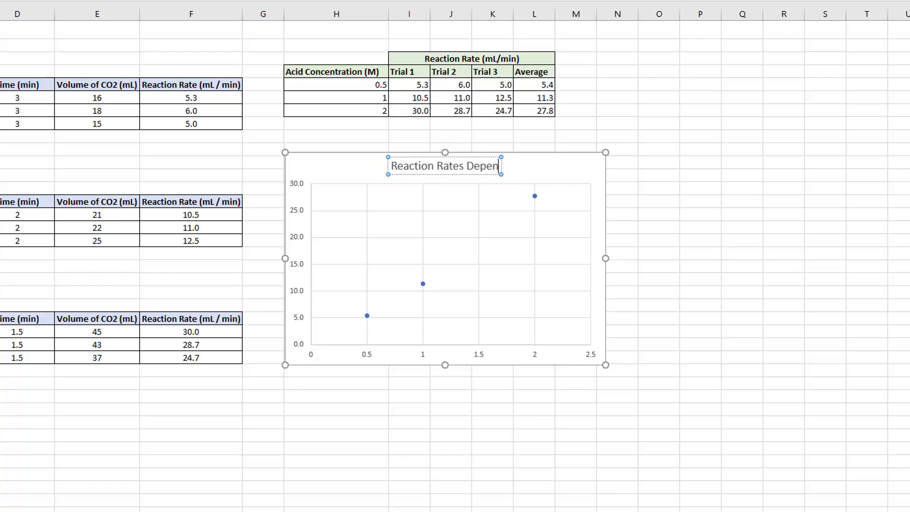
text(ding on A)
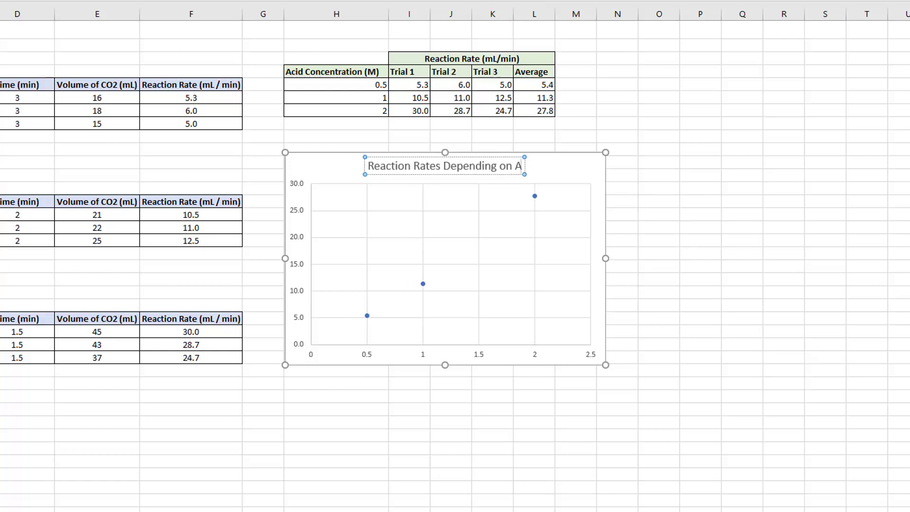
text(cid Concentration)
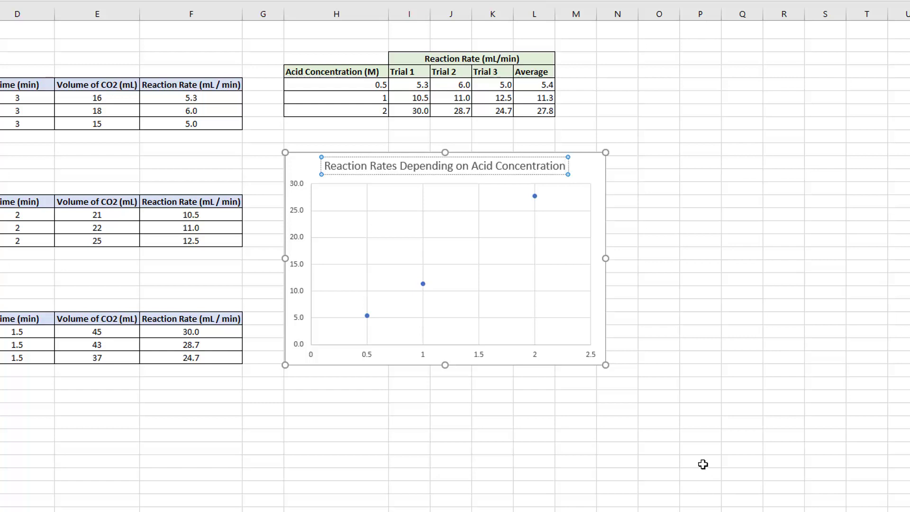
click(664, 324)
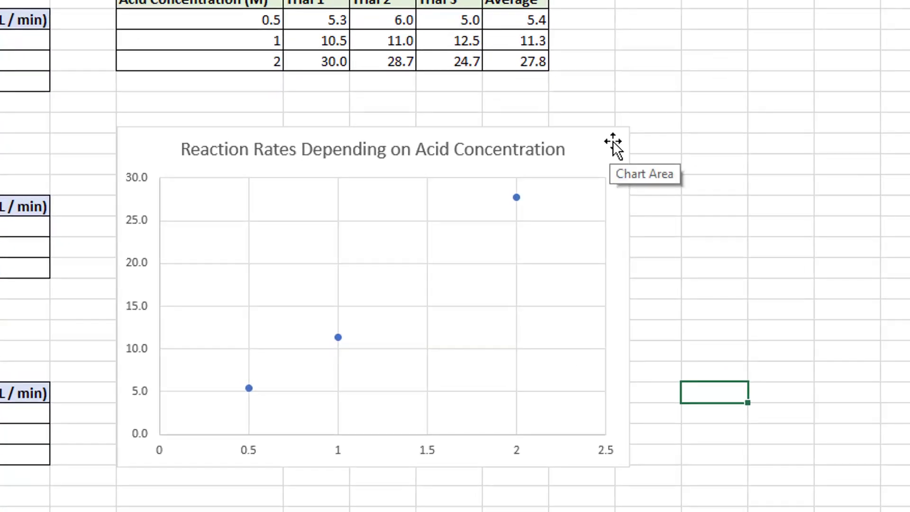
- Add axis titles to both the horizontal and vertical axes of the scatter chart
click(613, 144)
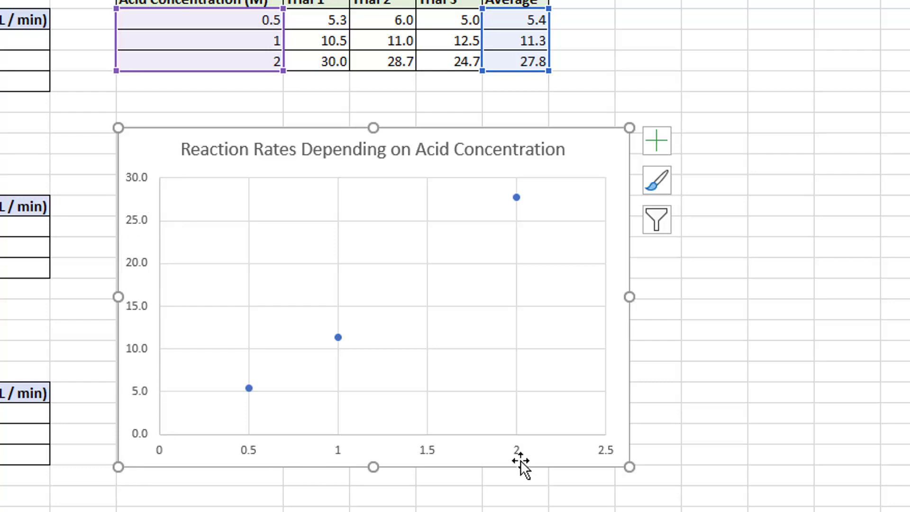
click(655, 143)
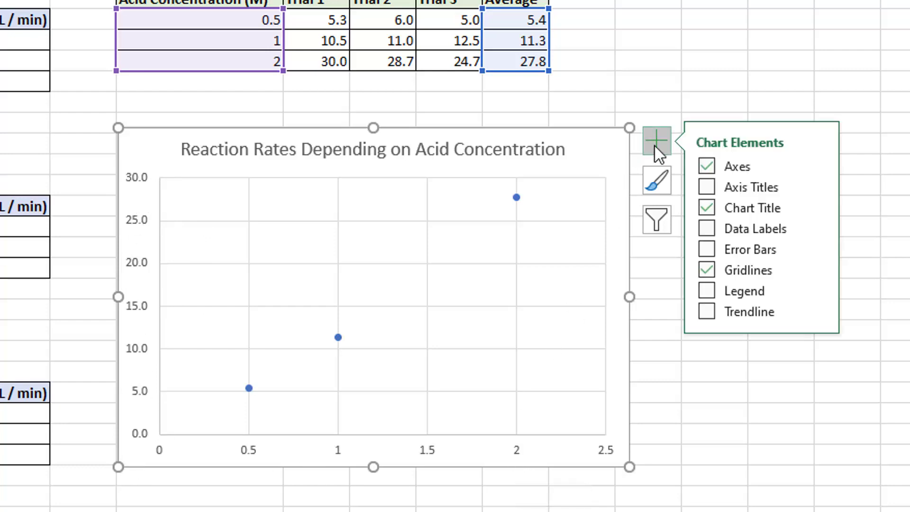
click(709, 187)
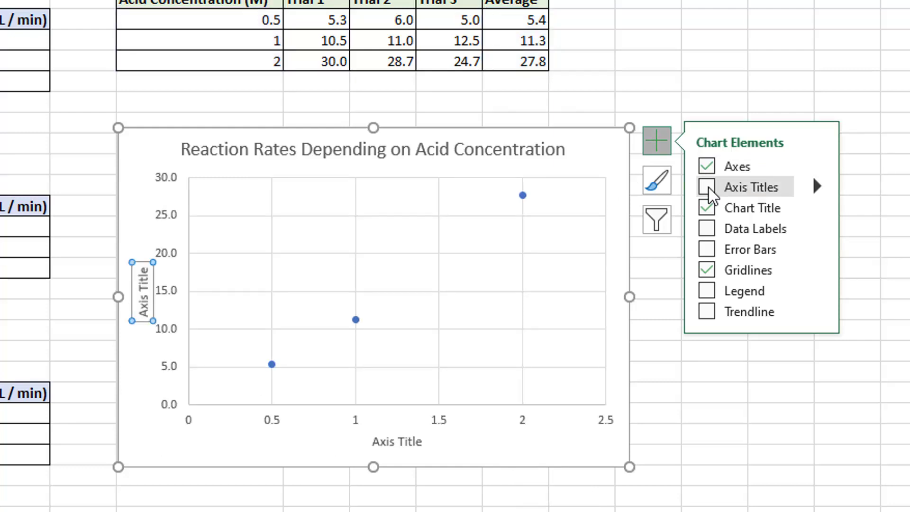
click(707, 188)
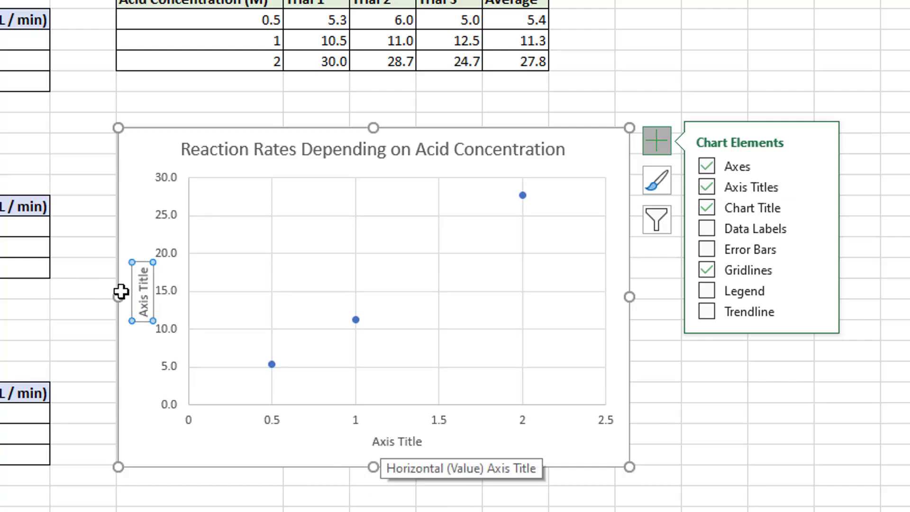
- Replace the vertical axis title's placeholder text with "Reaction Rate (mL/min)"
click(143, 276)
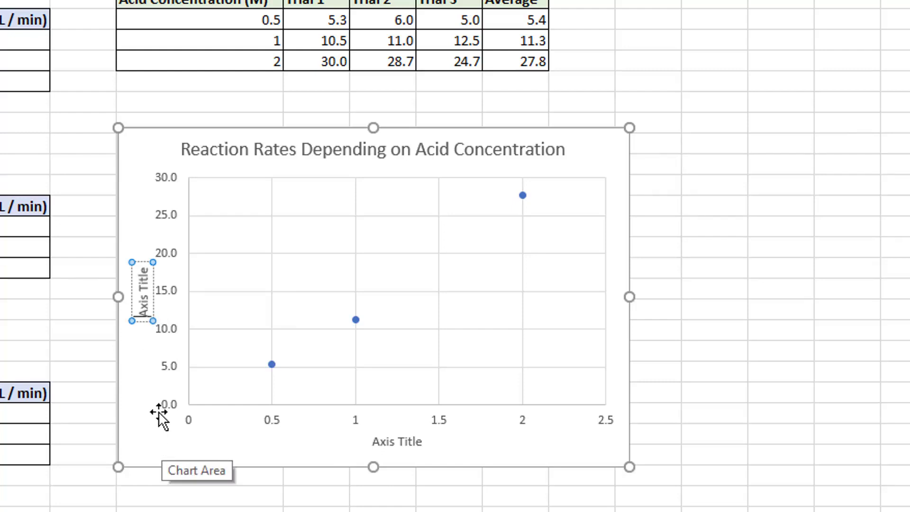
key(shift+Right)
key(shift+Right)
key(shift+Right)
key(shift+Right)
key(shift+Right)
key(shift+Right)
key(shift+Right)
key(shift+Right)
key(shift+Right)
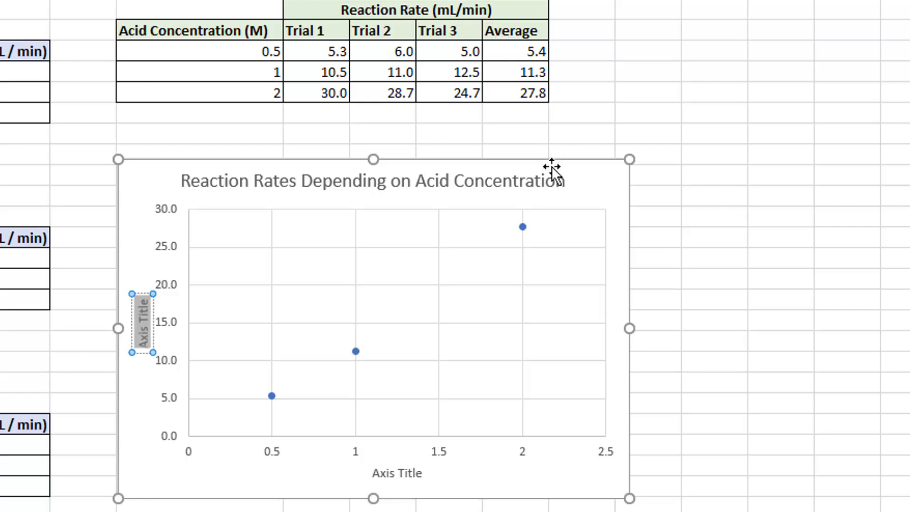
text(Rea)
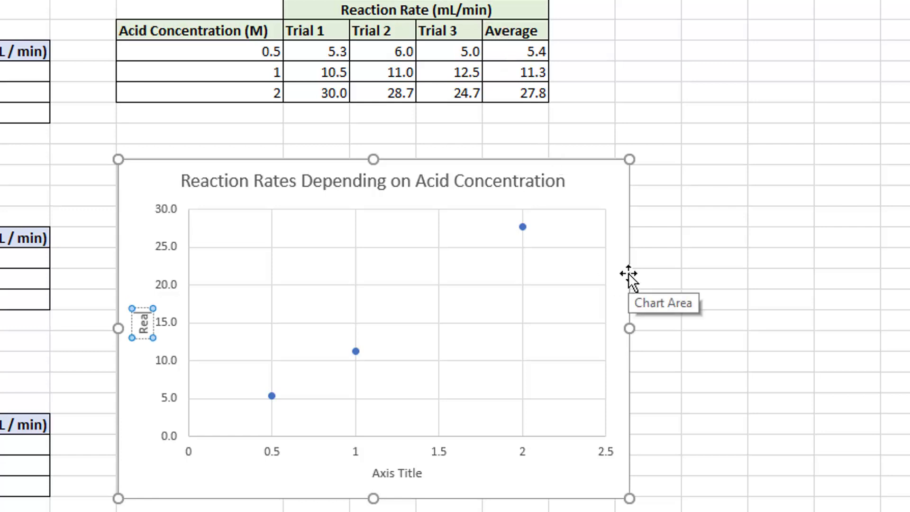
text(ction Rate)
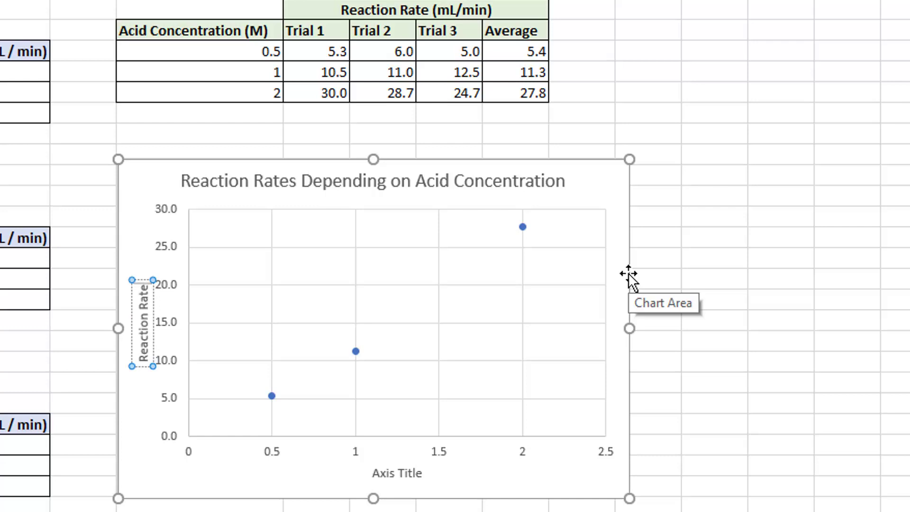
text( (m)
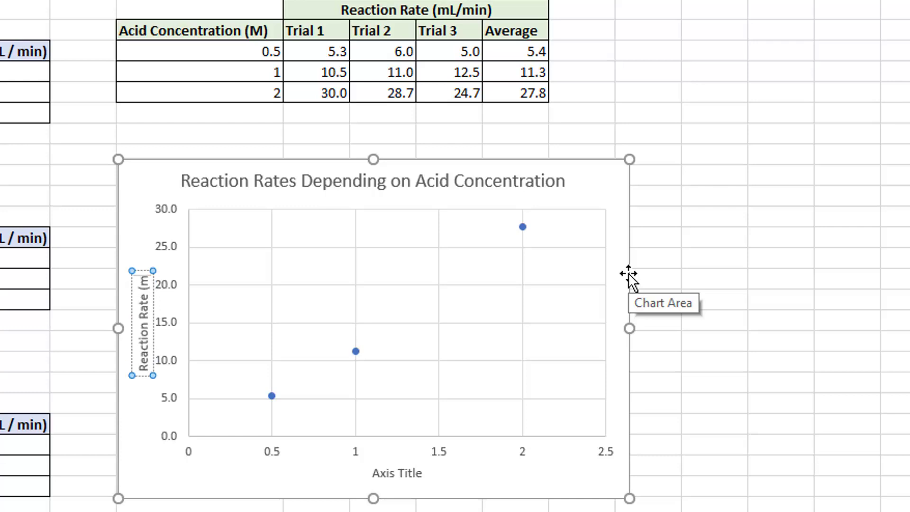
text(L/)
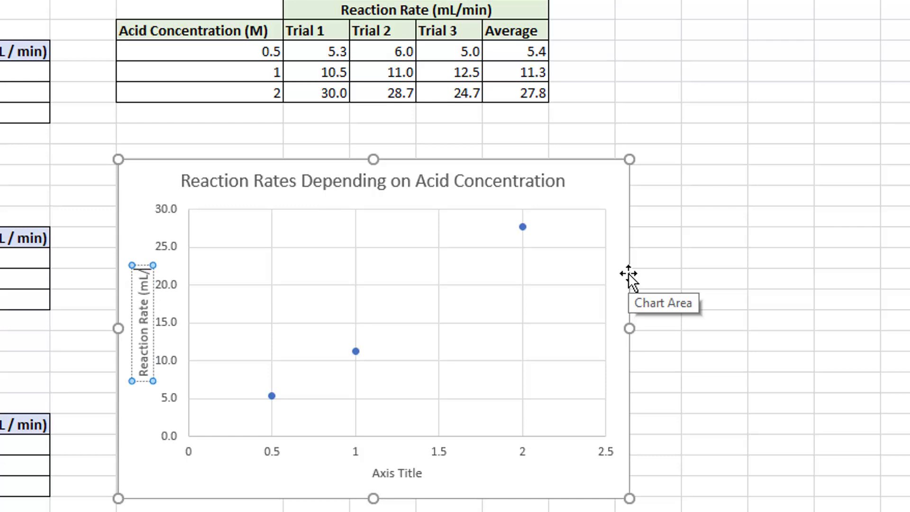
text(min))
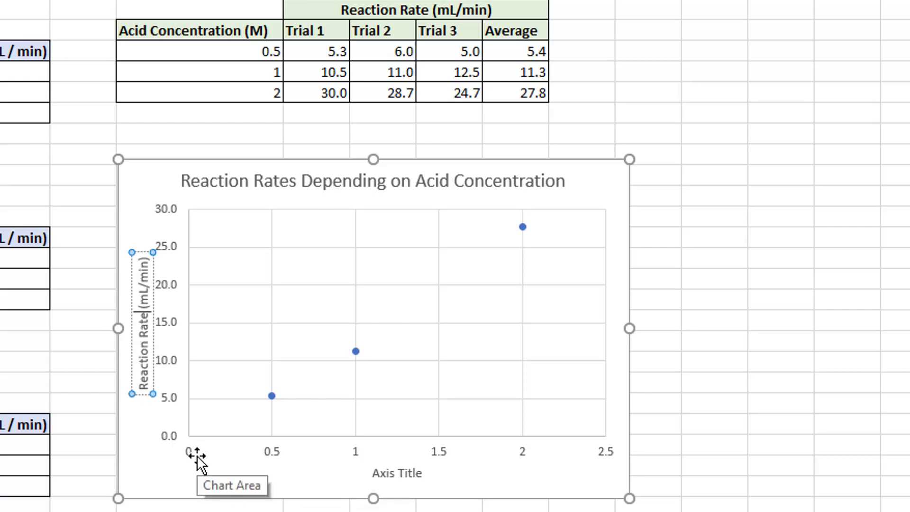
- Reword the vertical axis title to "Carbon Dioxide Produced (mL/min)", keeping its units
key(shift+Left)
key(shift+Left)
key(shift+Left)
key(shift+Left)
key(shift+Left)
key(shift+Left)
key(shift+Left)
key(shift+Left)
key(shift+Left)
key(shift+Left)
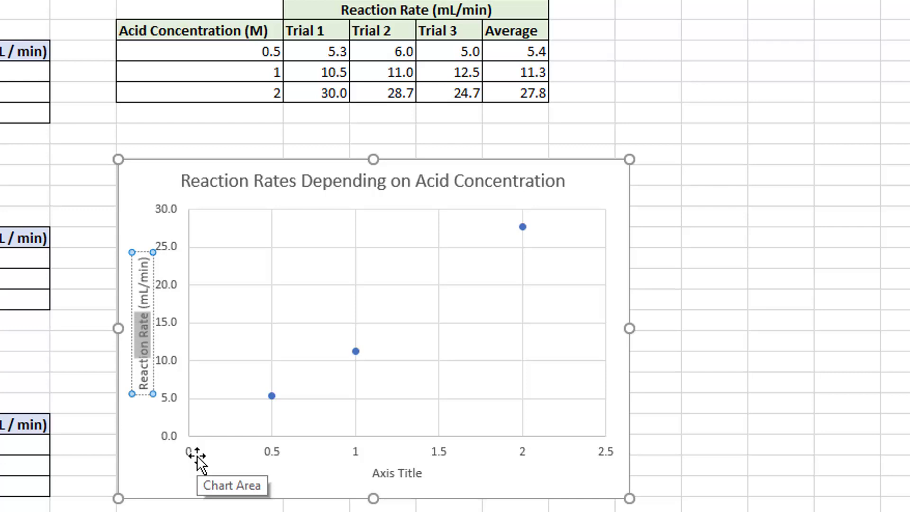
key(shift+Left)
key(shift+Left)
key(shift+Left)
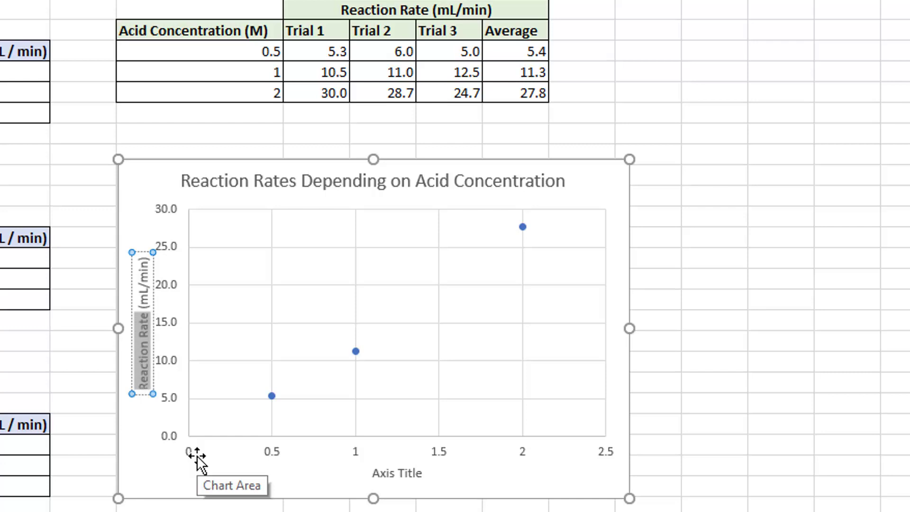
text(Carbon Di)
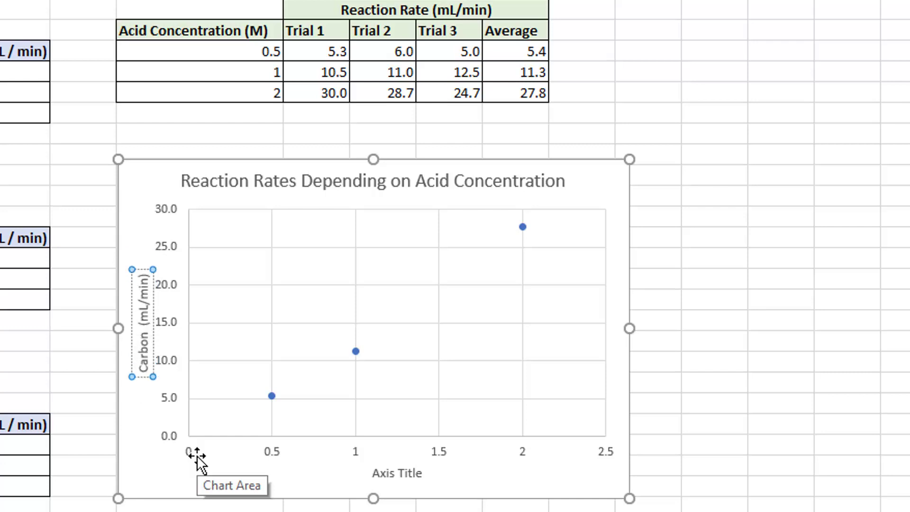
text(oxide)
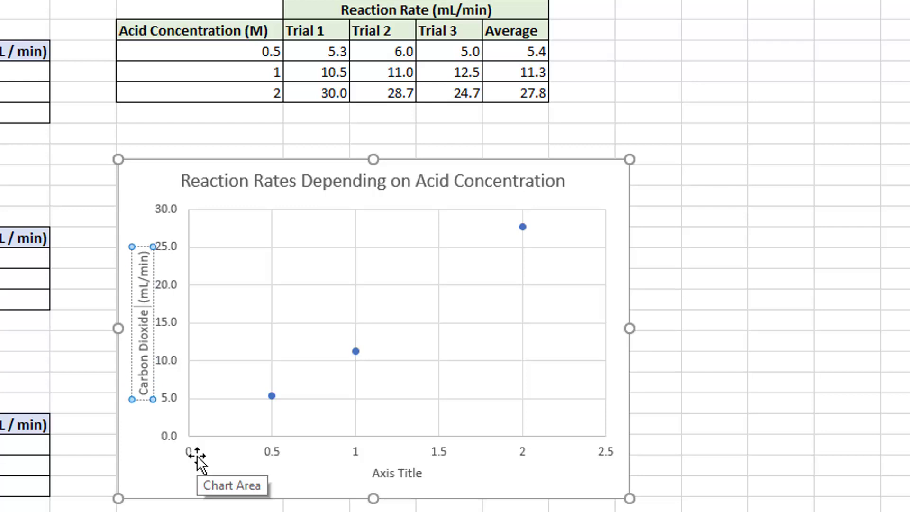
text( Produced)
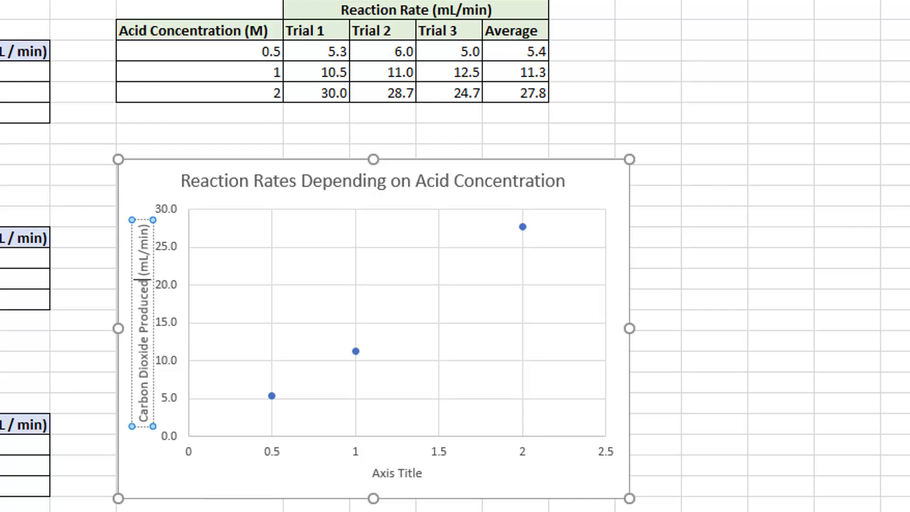
click(428, 506)
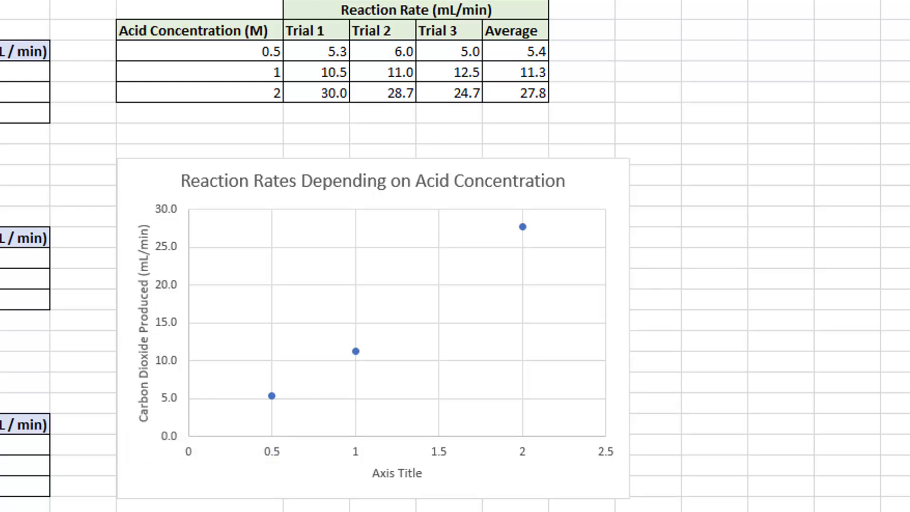
- Replace the horizontal axis title's placeholder text with "Acid Concentration (M)"
click(132, 284)
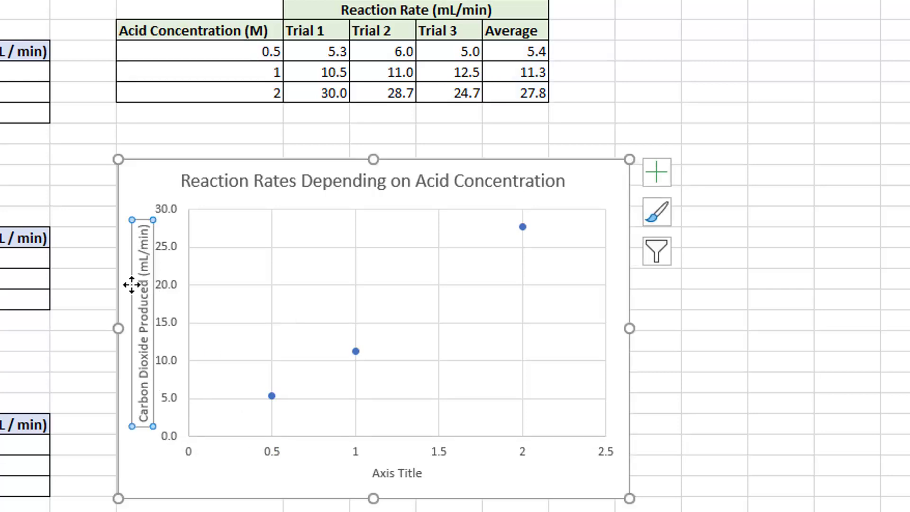
click(380, 473)
double_click(380, 473)
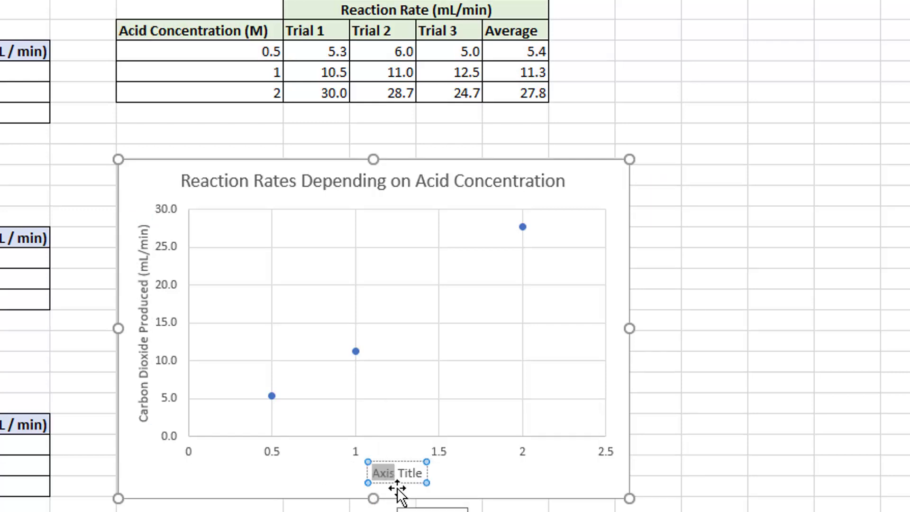
key(ctrl+a)
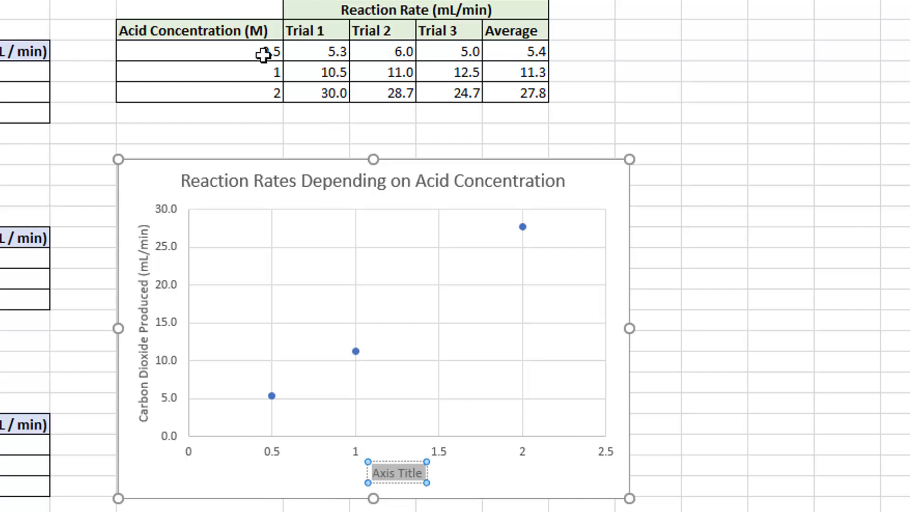
text(Acid)
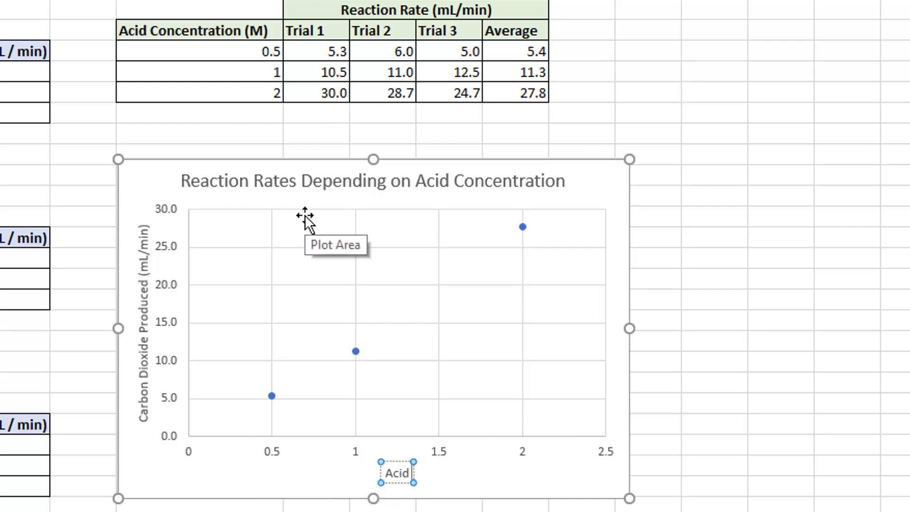
text( Concentration)
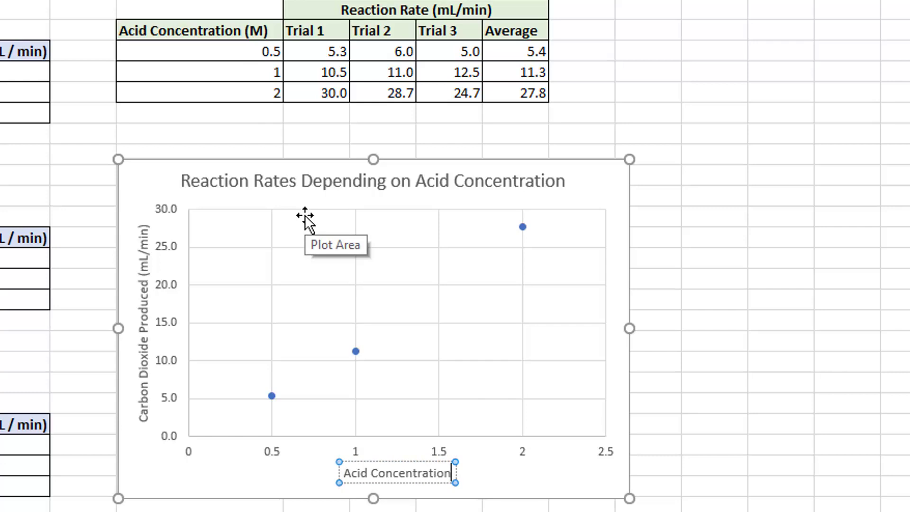
text( ()
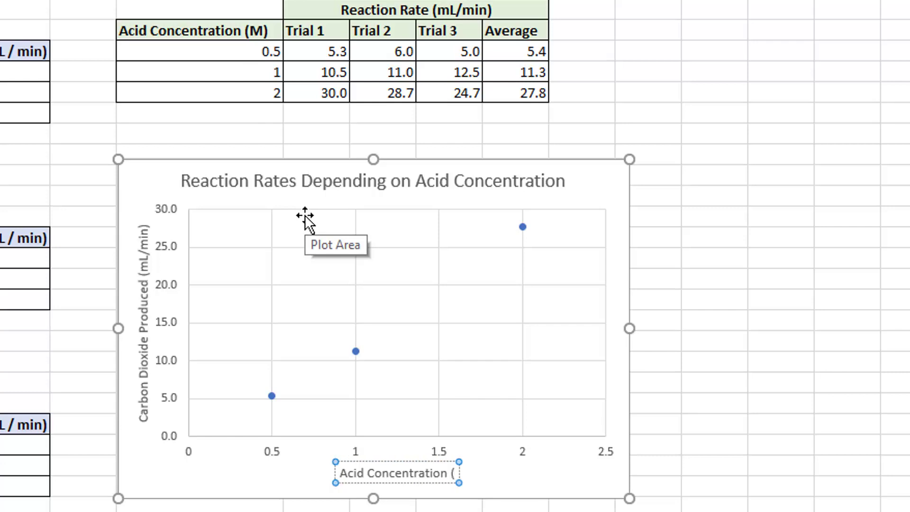
text(M))
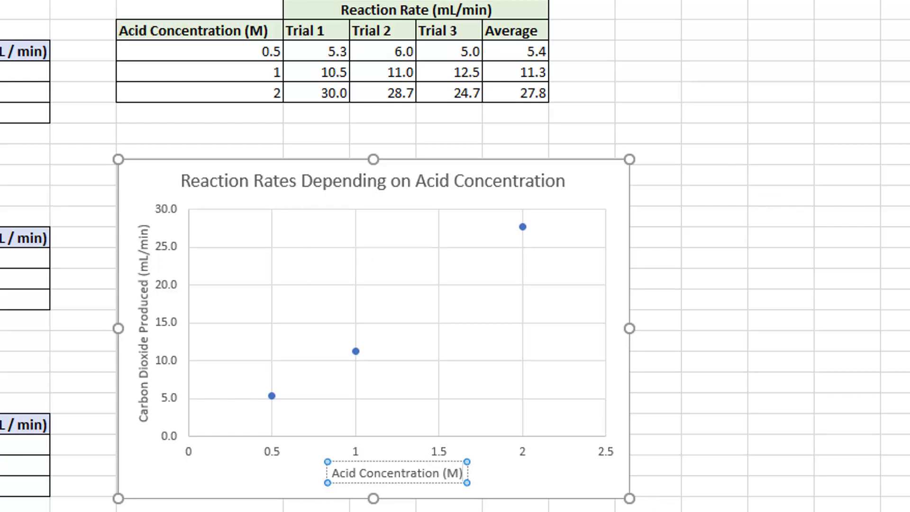
key(Escape)
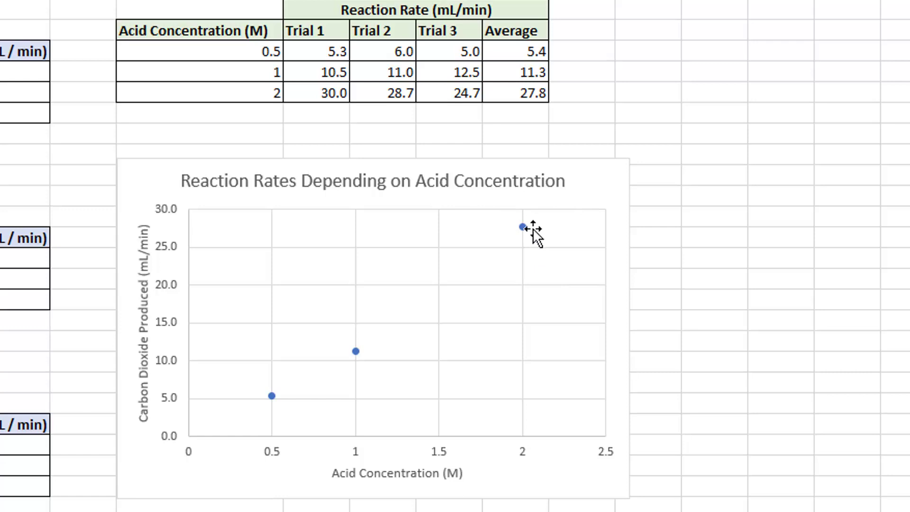
- Add a trendline to the data points of the scatter chart
click(614, 182)
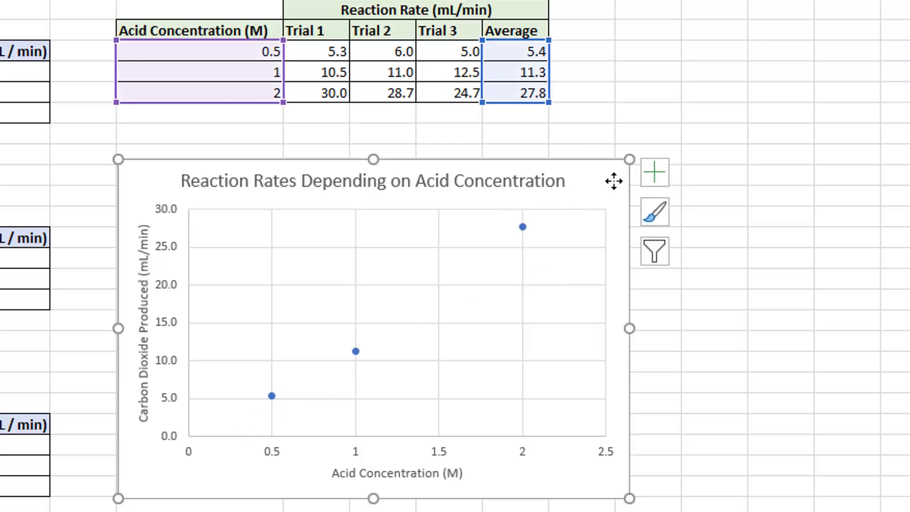
click(659, 184)
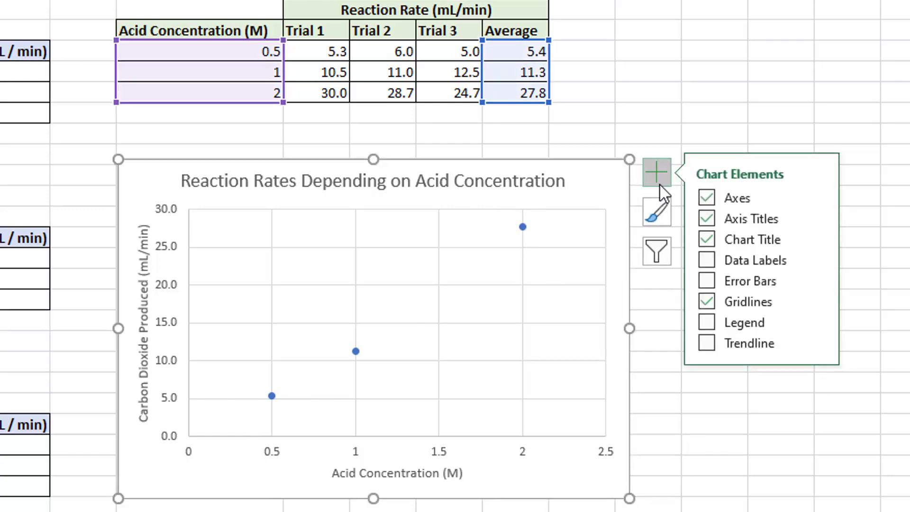
click(711, 348)
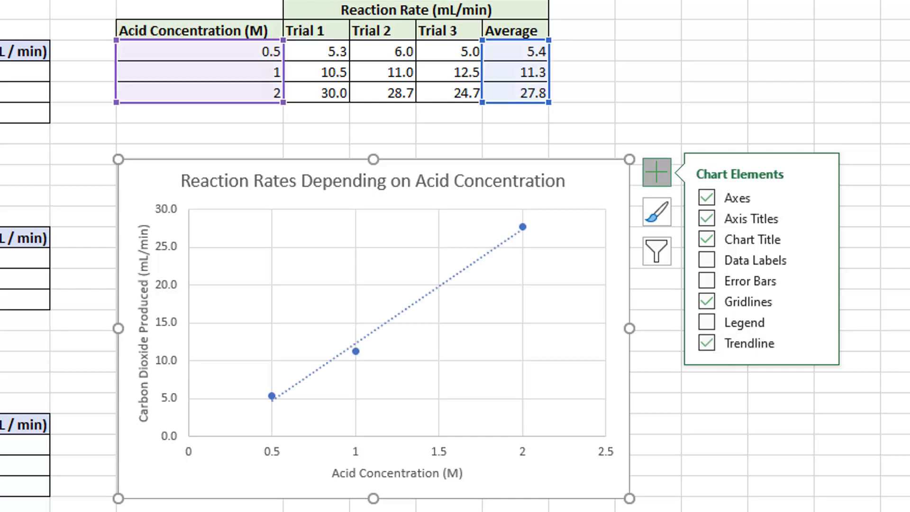
key(Escape)
key(Escape)
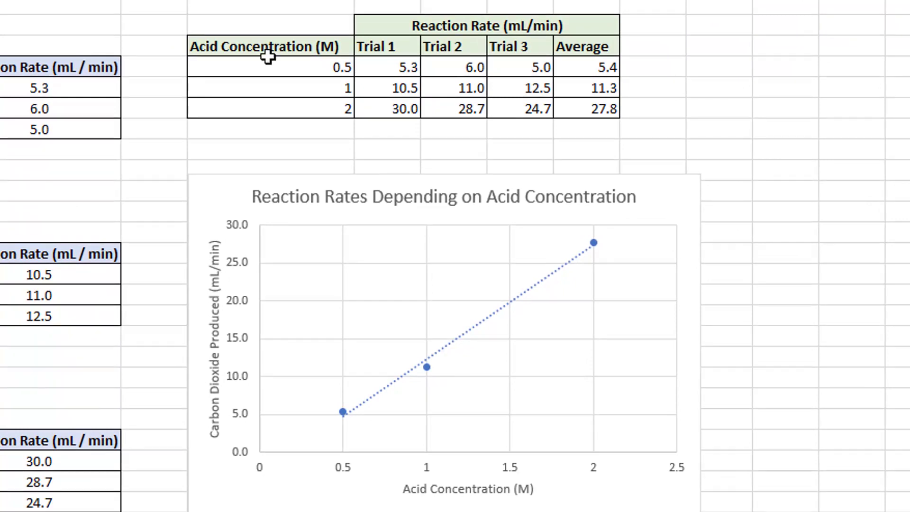
drag(247, 25, 546, 108)
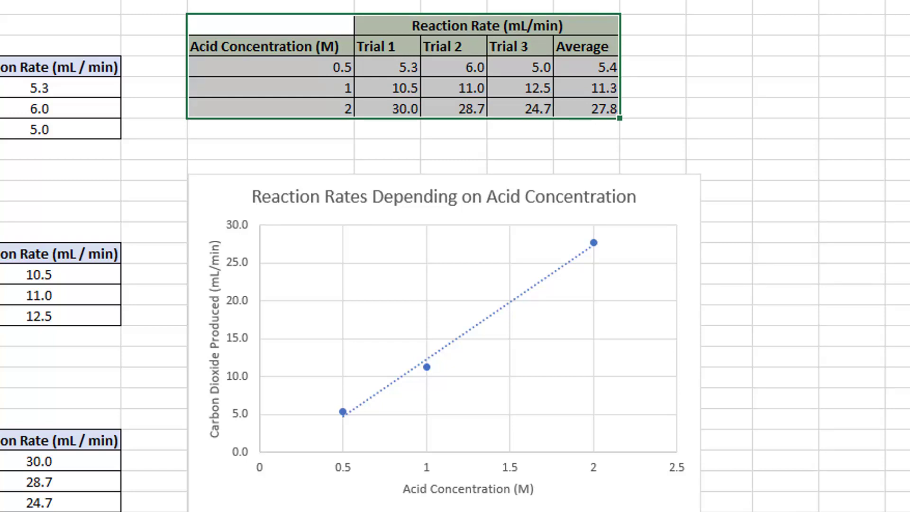
click(734, 264)
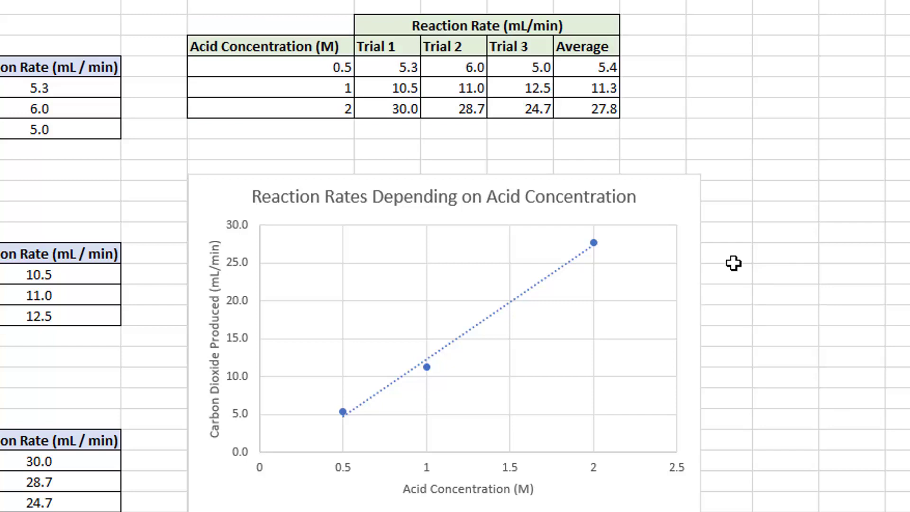
click(688, 196)
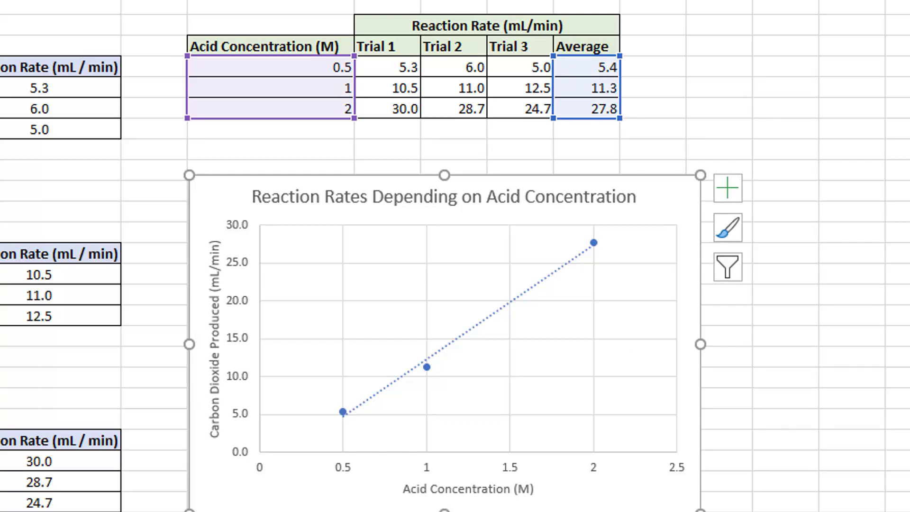
key(Escape)
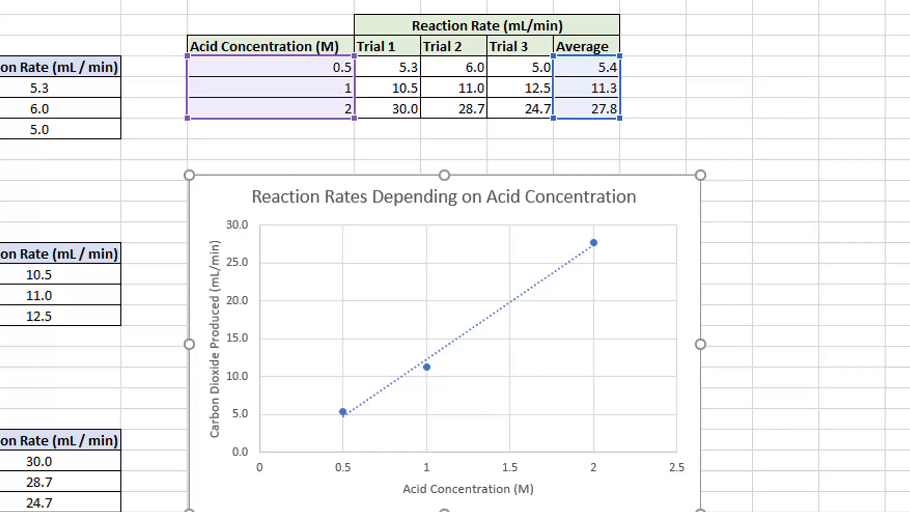